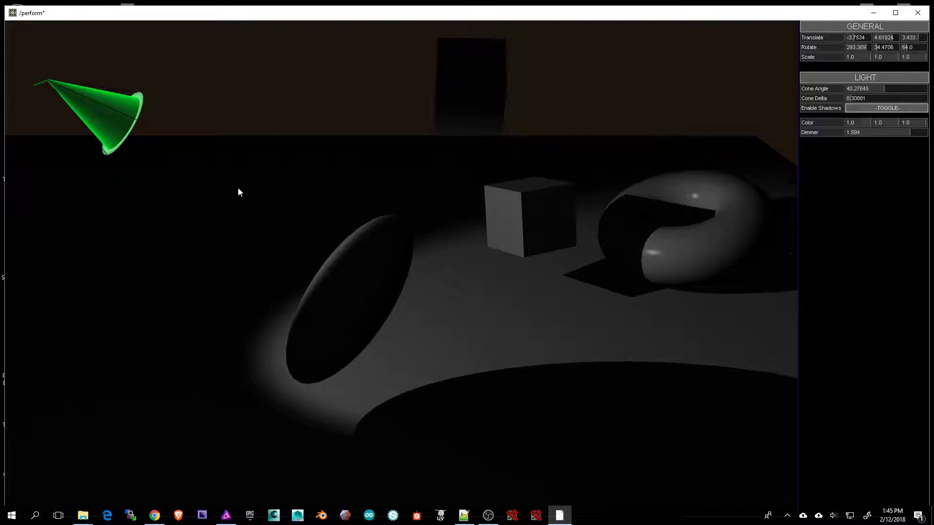
Inspect the attributes of each scene object in turn: both boxes, the ellipsoid, the torus and the cone-shaped light
click(484, 68)
click(504, 184)
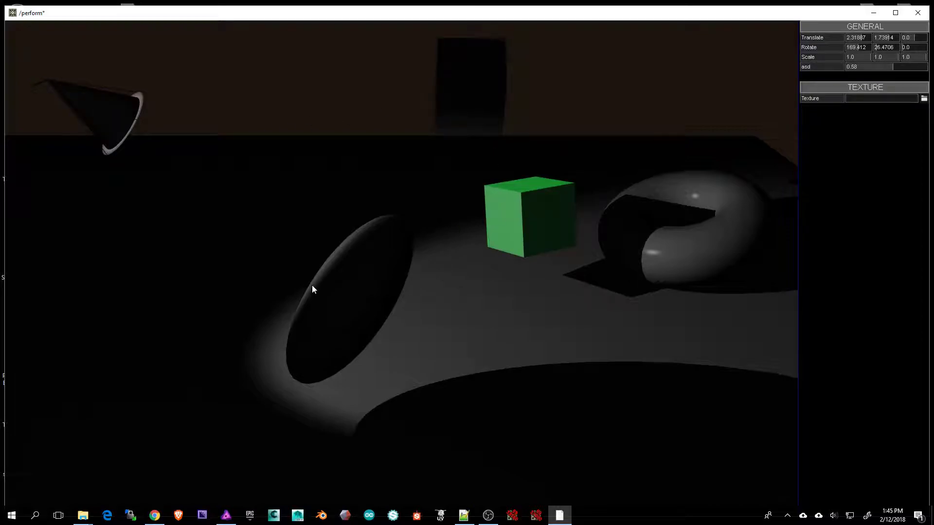
click(345, 282)
click(468, 113)
click(500, 219)
click(623, 237)
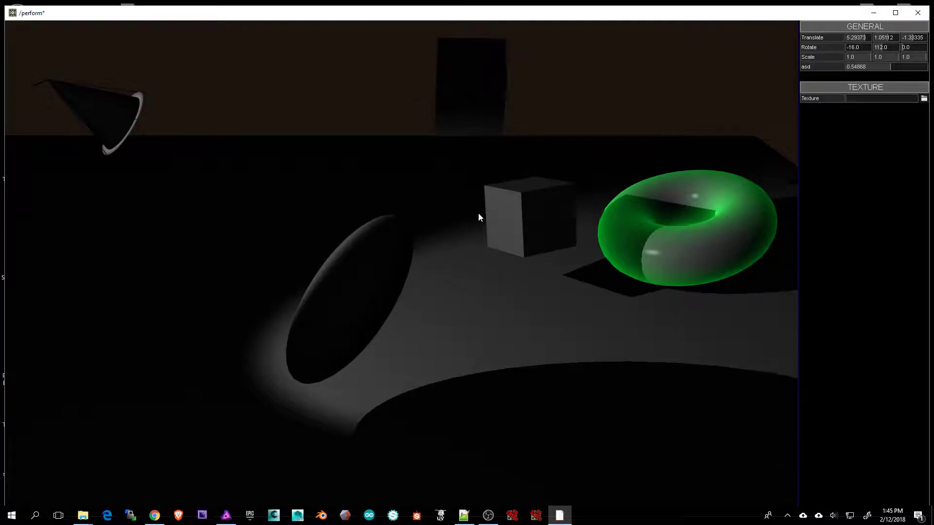
click(438, 85)
click(519, 214)
click(359, 277)
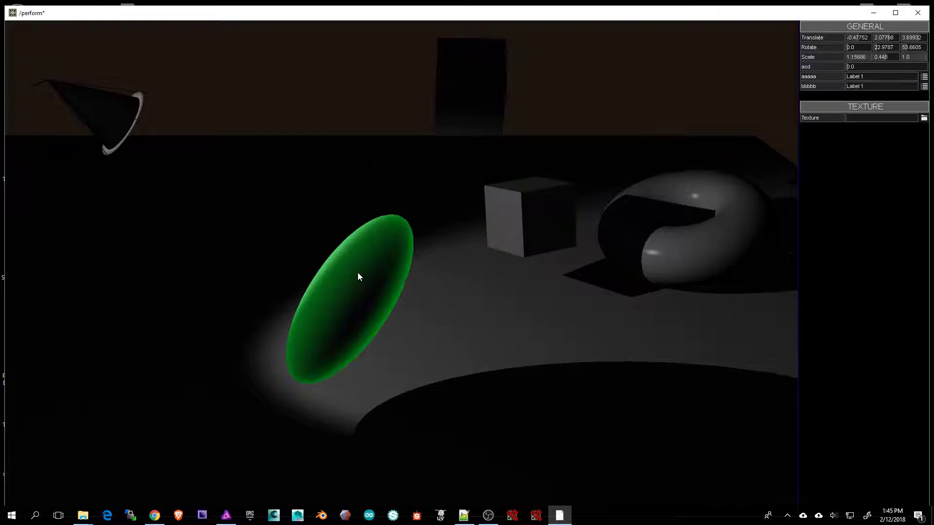
click(95, 108)
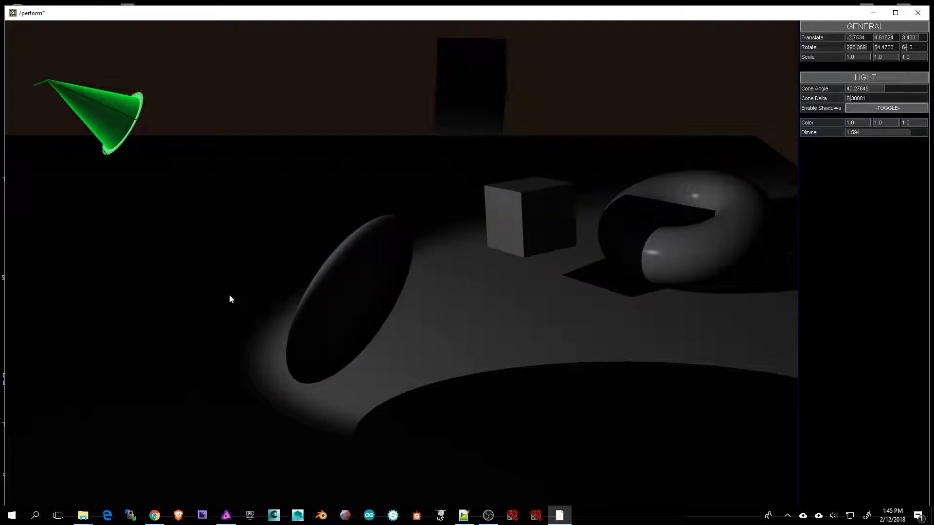
click(364, 291)
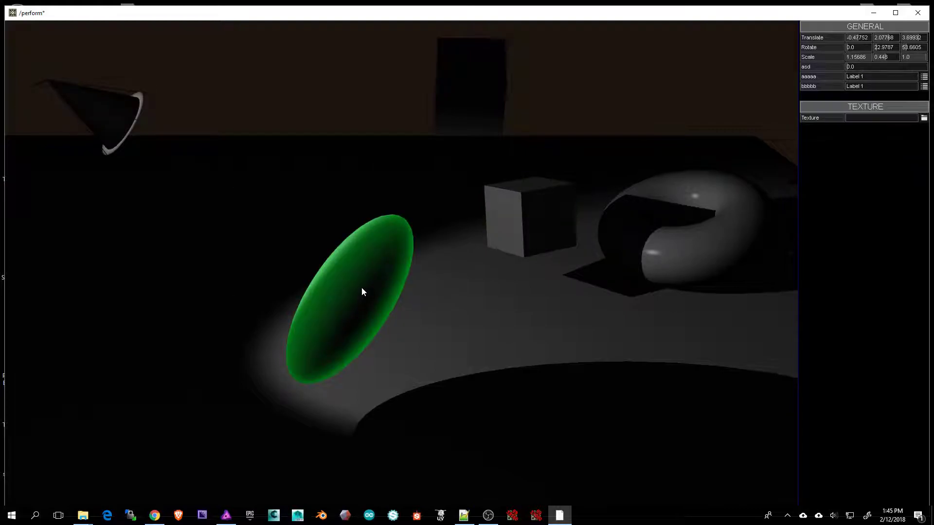
click(451, 97)
click(508, 184)
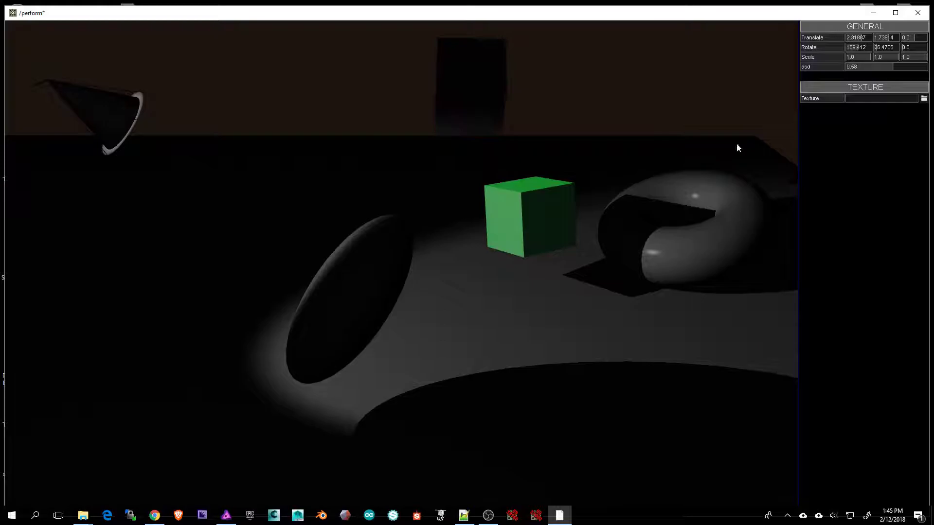
click(623, 223)
click(515, 206)
click(497, 80)
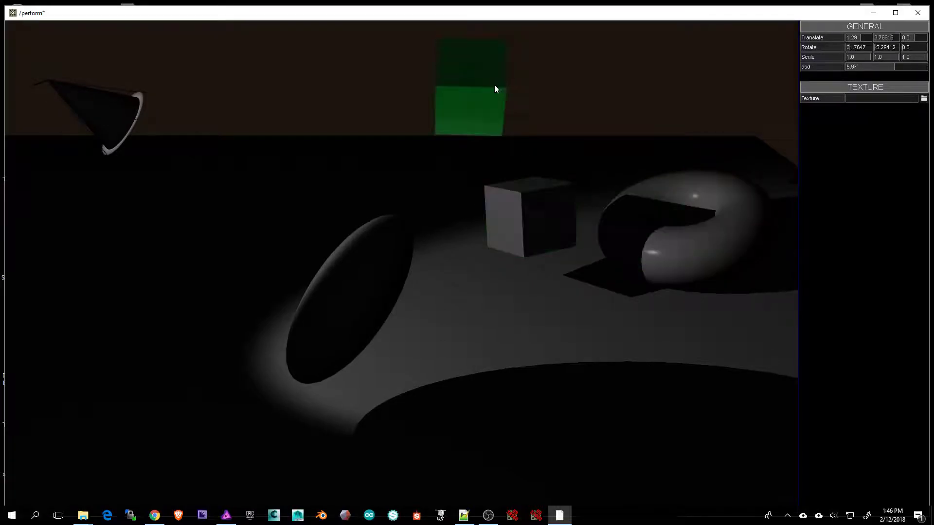
click(382, 239)
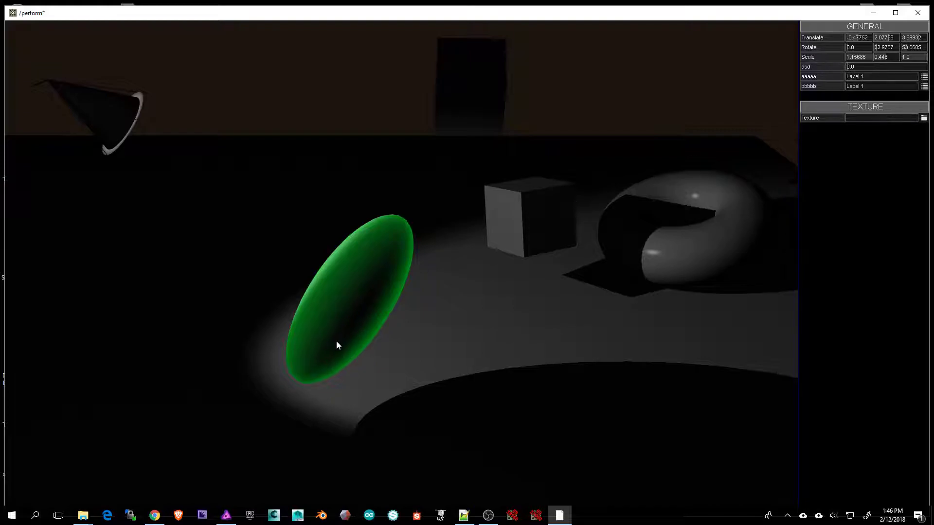
click(115, 107)
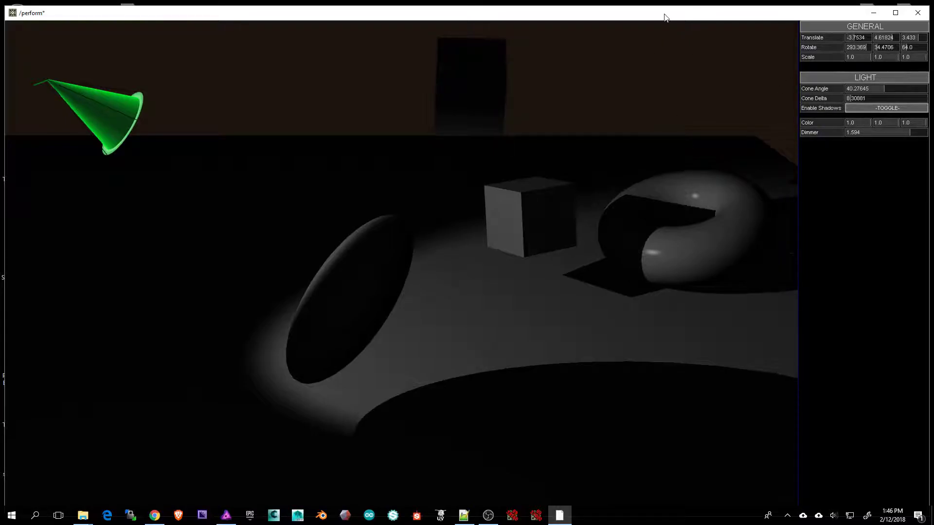
Leave perform mode, enter the container1 network of the sample 3D scene, and open light2's parameters in a floating window
key(Escape)
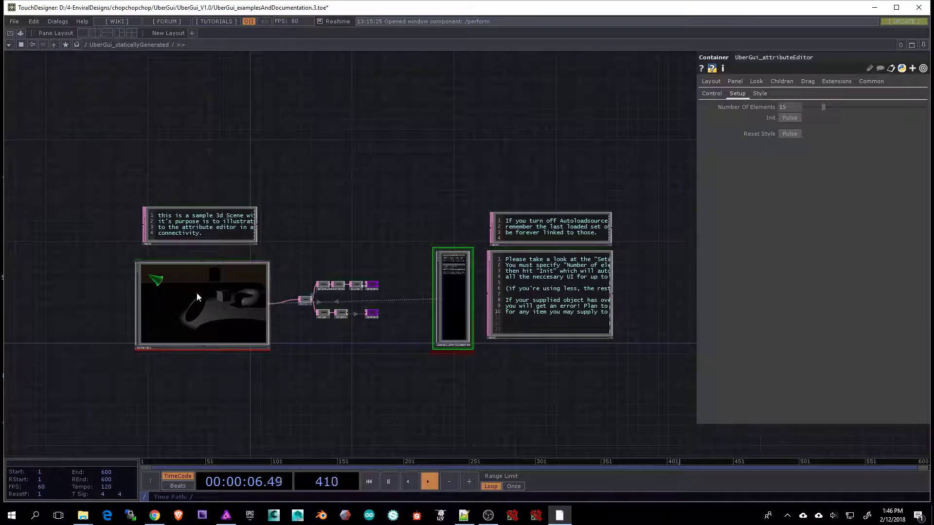
key(i)
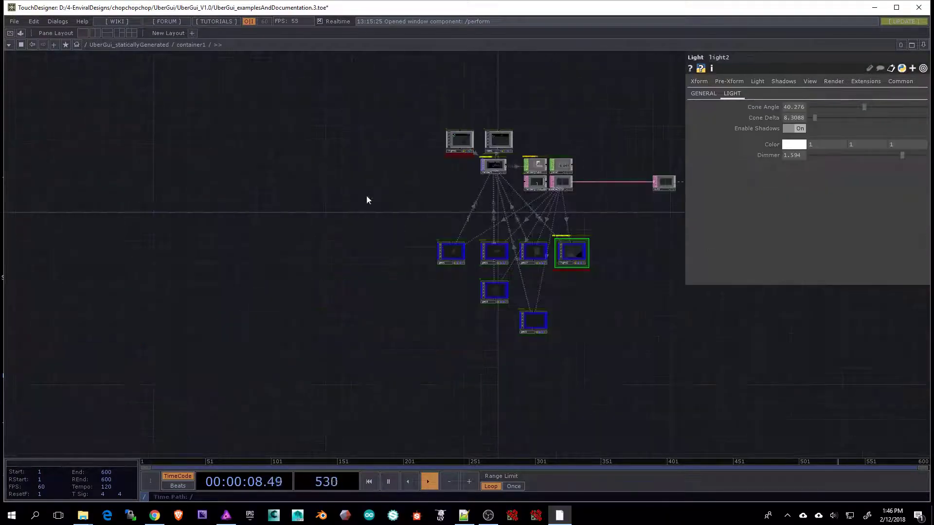
scroll(551, 317, up, 5)
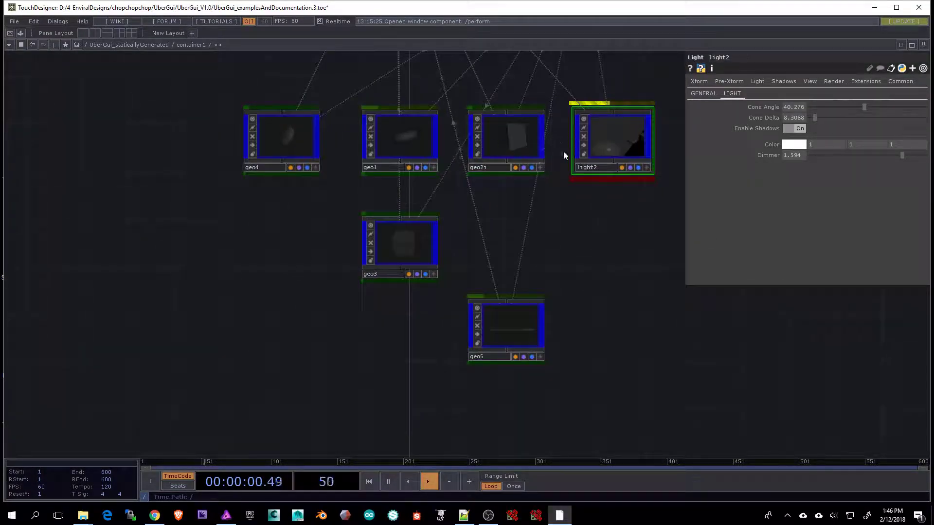
right_click(609, 131)
click(640, 64)
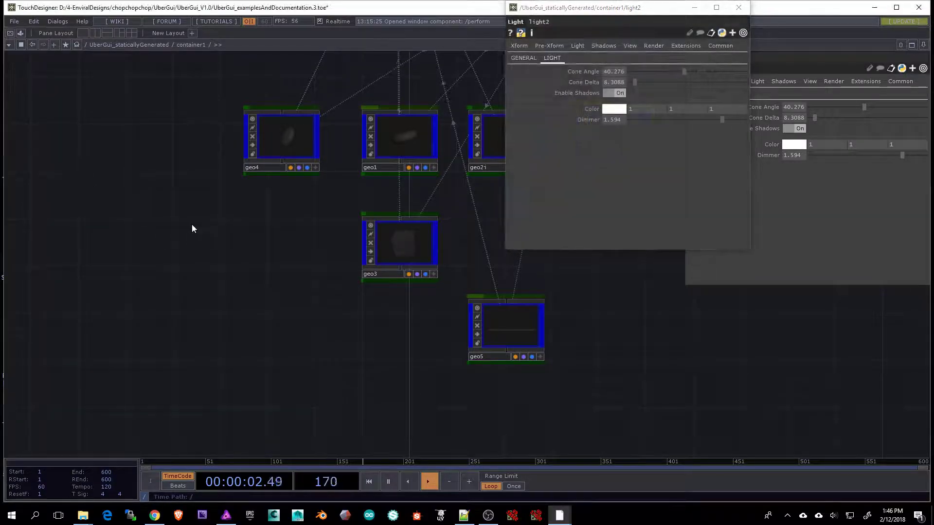
Back in perform mode, compare light2's General and Light parameter pages with the attribute editor, and close the parameter window
key(F1)
drag(611, 9, 675, 58)
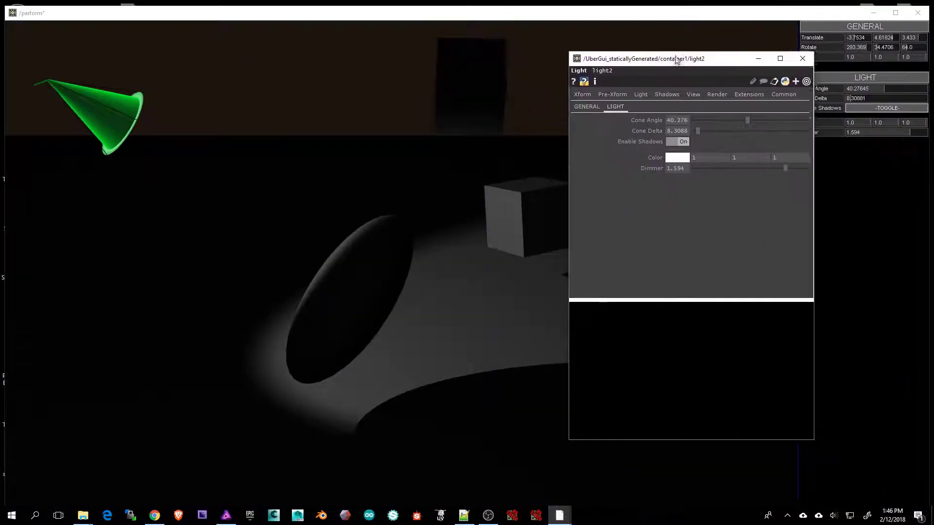
click(589, 108)
click(617, 107)
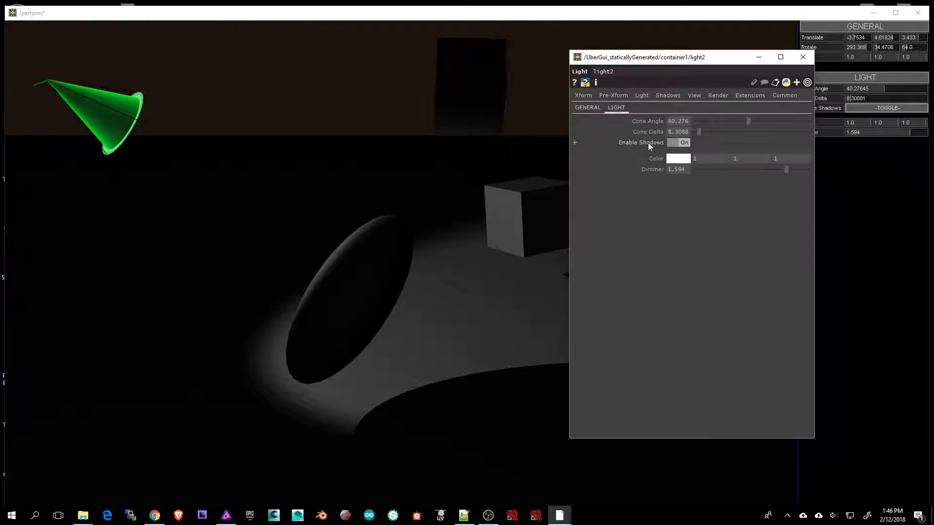
drag(665, 59, 643, 40)
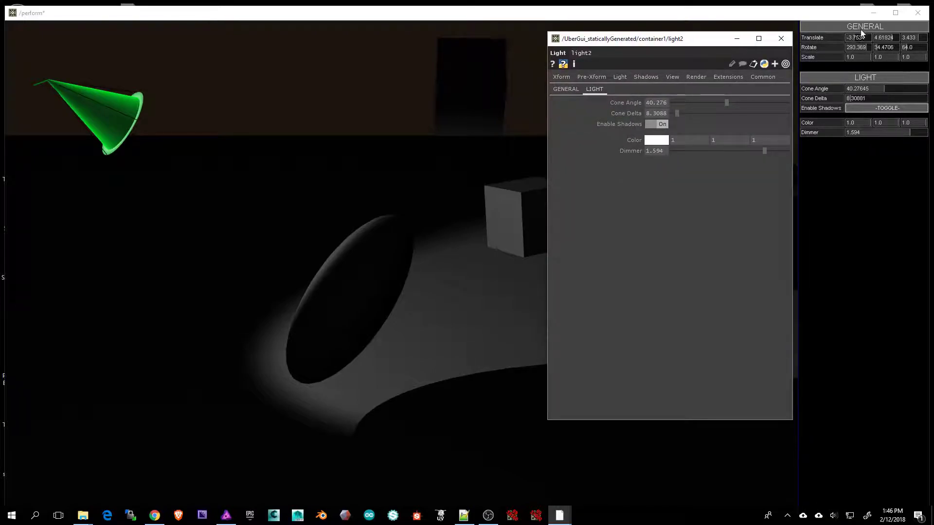
click(566, 89)
click(595, 89)
drag(635, 38, 626, 38)
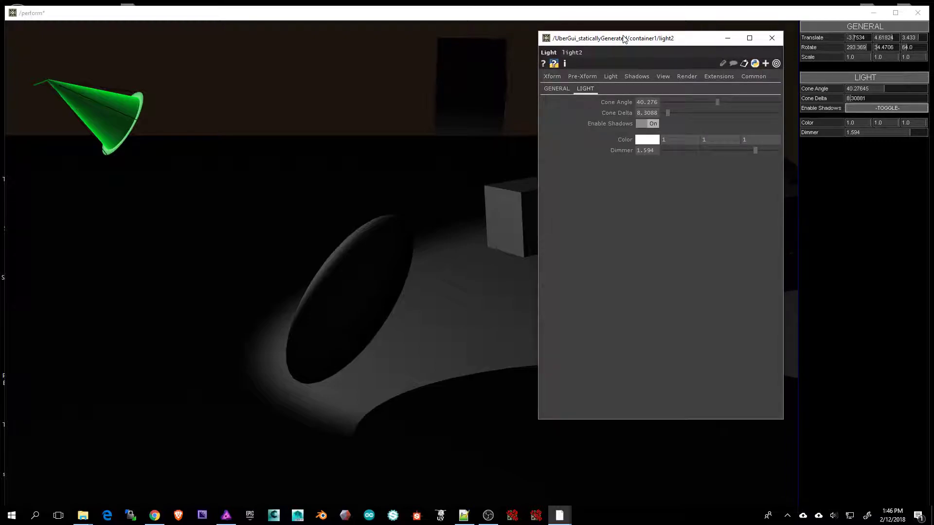
click(557, 89)
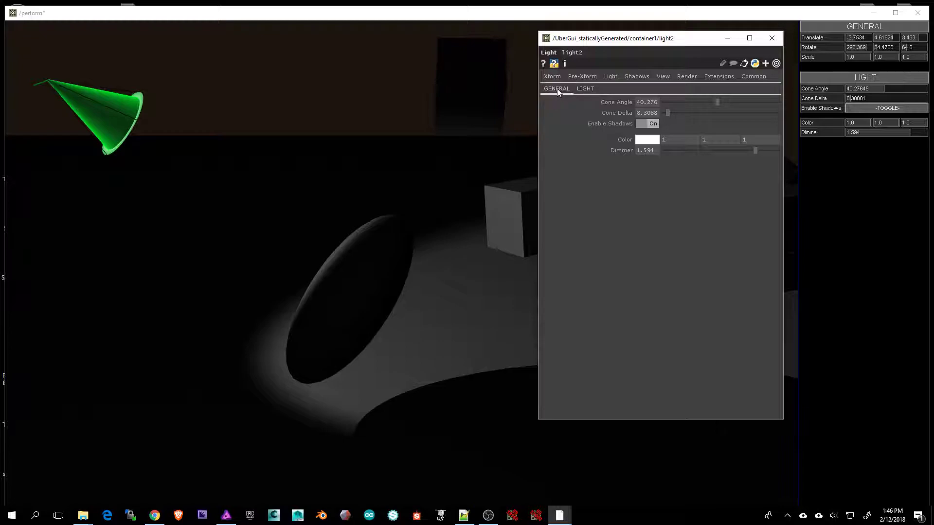
click(583, 90)
click(565, 89)
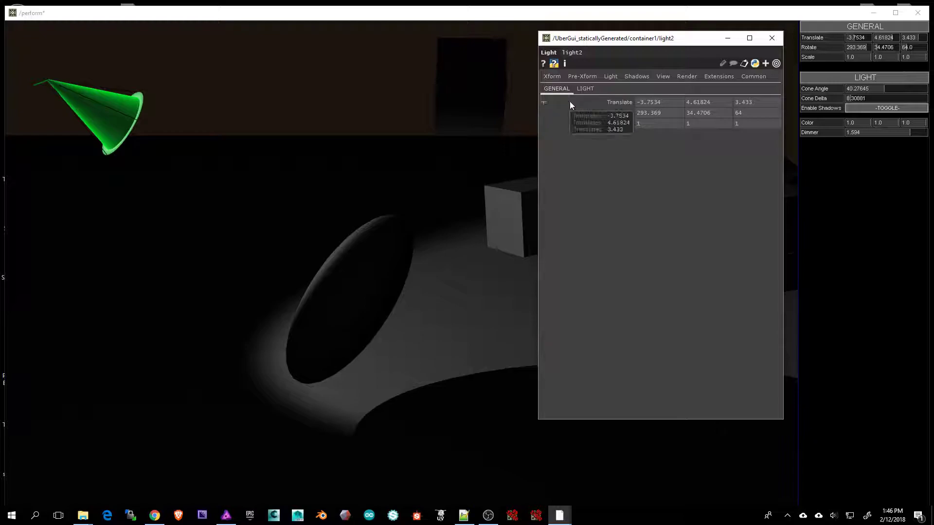
click(587, 90)
click(567, 91)
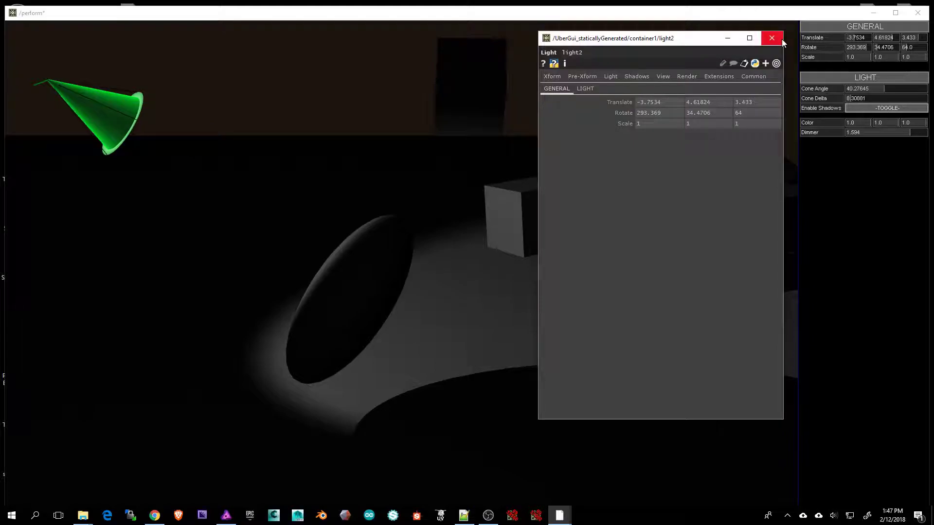
drag(622, 42, 592, 67)
click(745, 62)
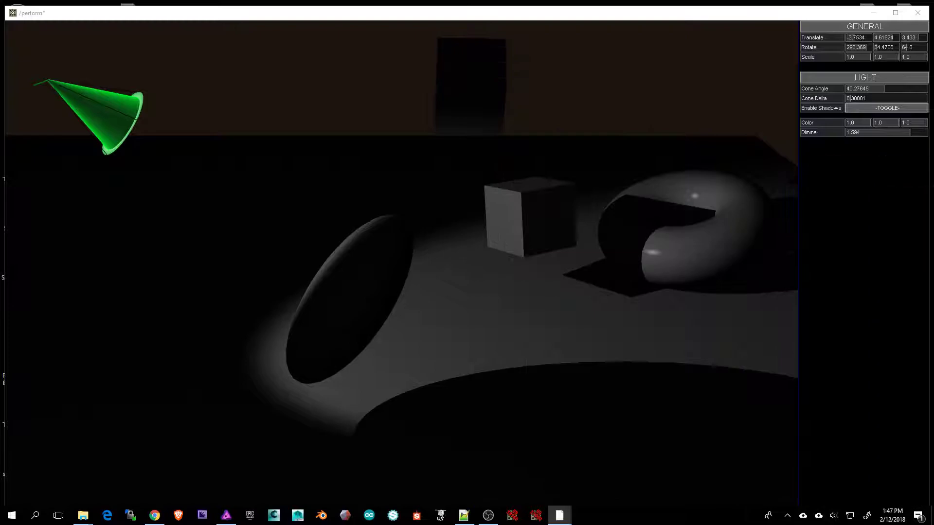
Enter 0 as the light's X translation and readjust it to -2.0
click(882, 39)
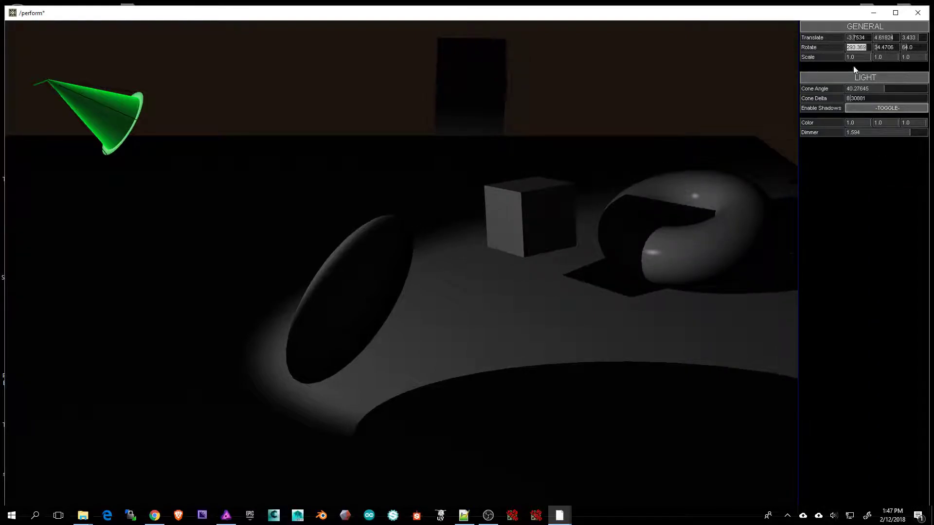
click(859, 38)
text(0)
key(Return)
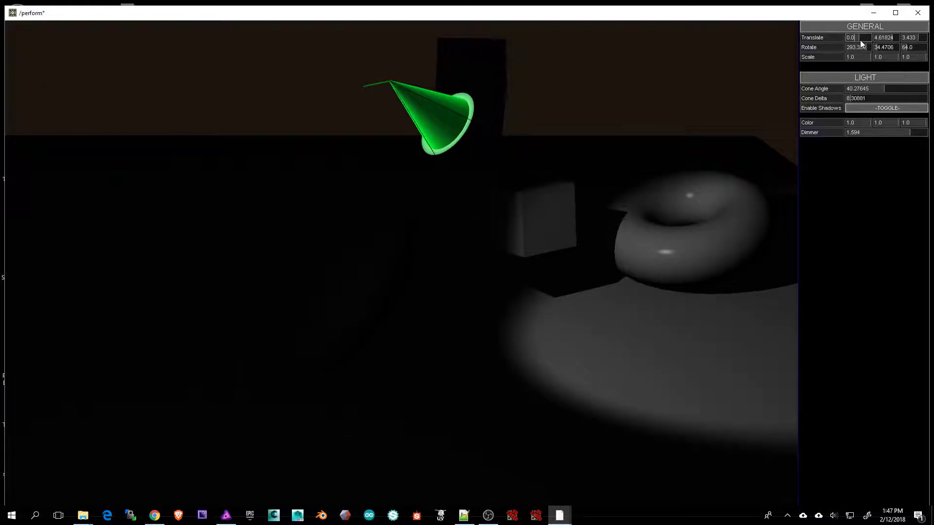
click(808, 41)
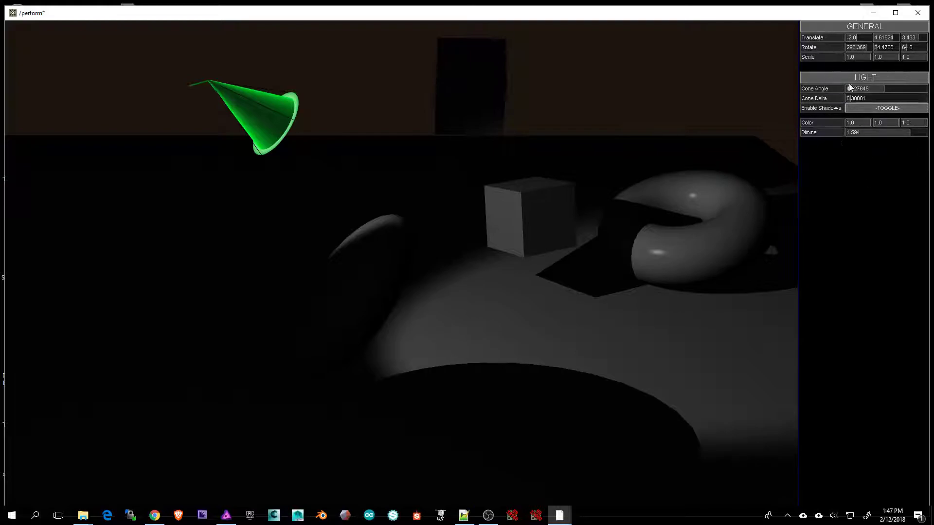
Adjust the light's translation to about X -3.571, Y 3.935, Z 2.731
drag(859, 38, 893, 37)
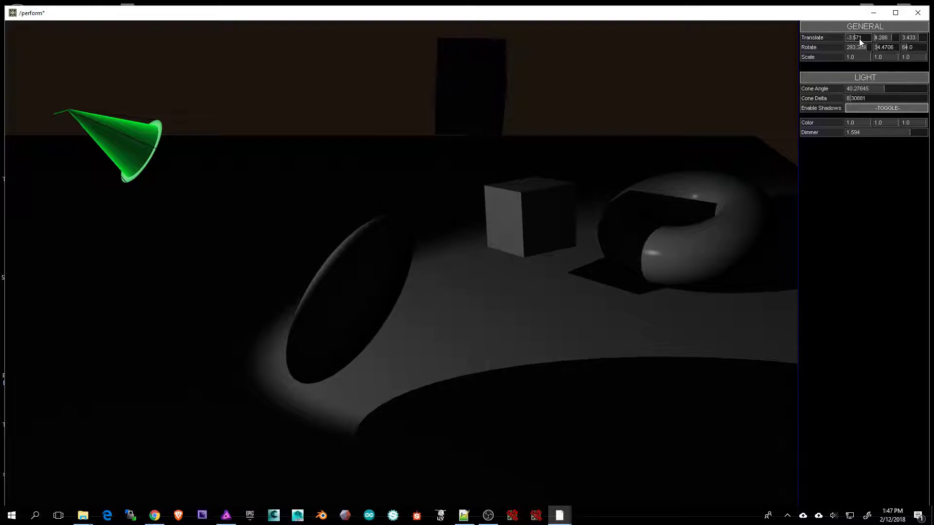
drag(859, 39, 915, 43)
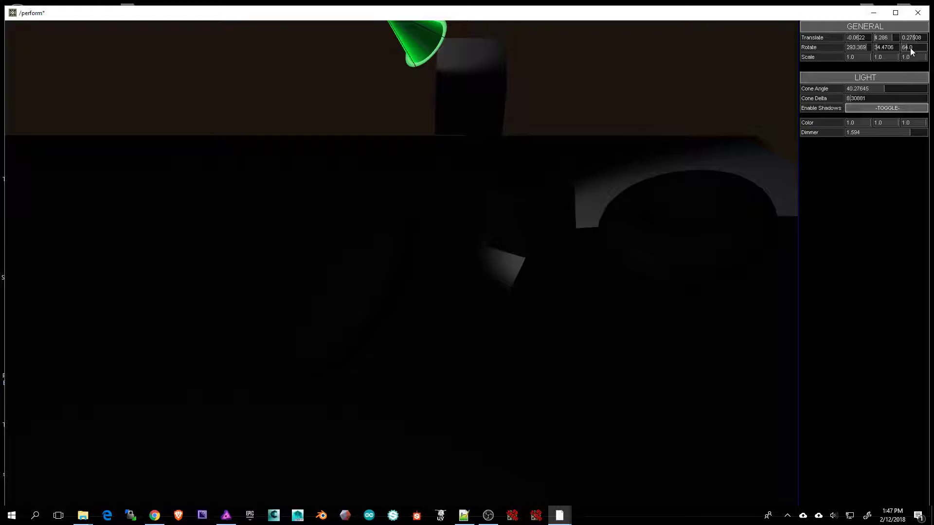
click(880, 35)
drag(864, 36, 921, 68)
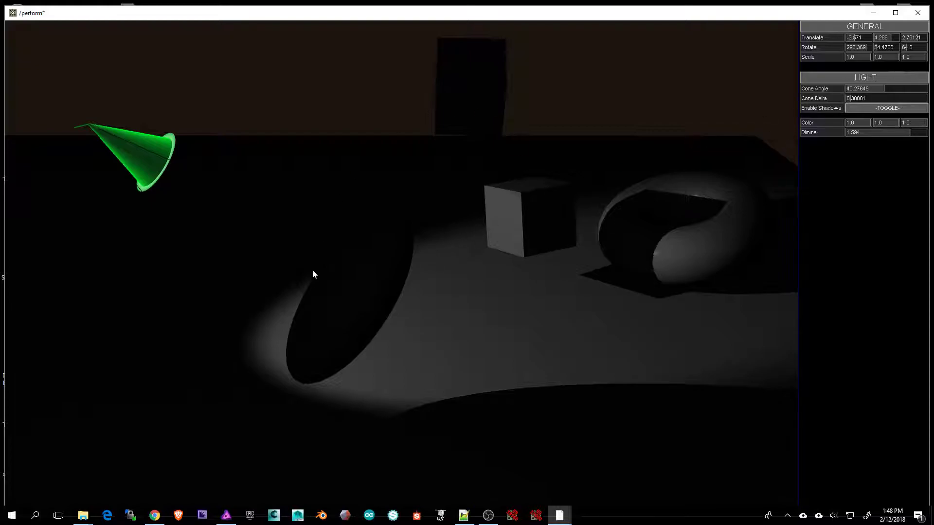
Examine how the attribute editor changes for the ellipsoid, the torus and the two boxes
click(347, 268)
click(488, 99)
click(523, 224)
click(657, 228)
click(559, 219)
click(366, 259)
click(445, 128)
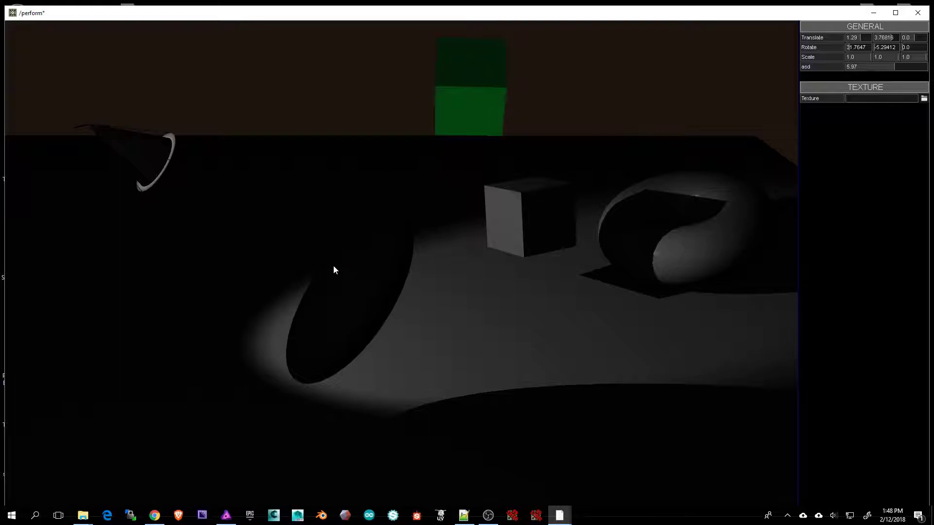
Widen the light's cone angle to about 61.579
click(161, 143)
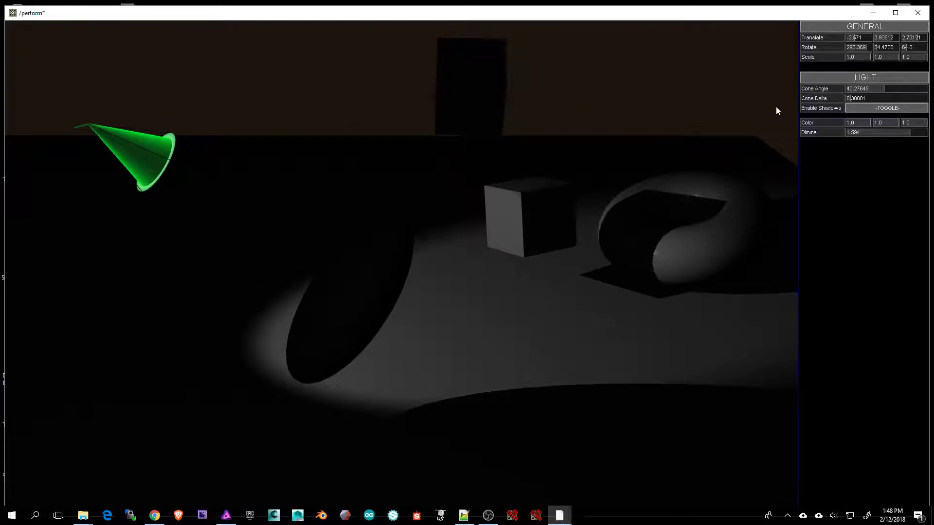
drag(883, 88, 907, 87)
Move the rear box down and forward to about Y 3.066 and Z 1.40
click(469, 97)
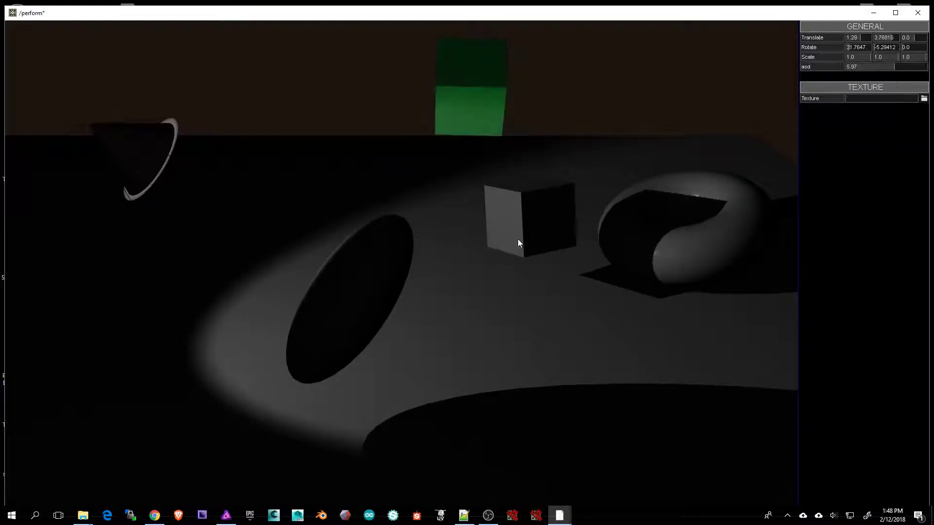
drag(881, 37, 916, 39)
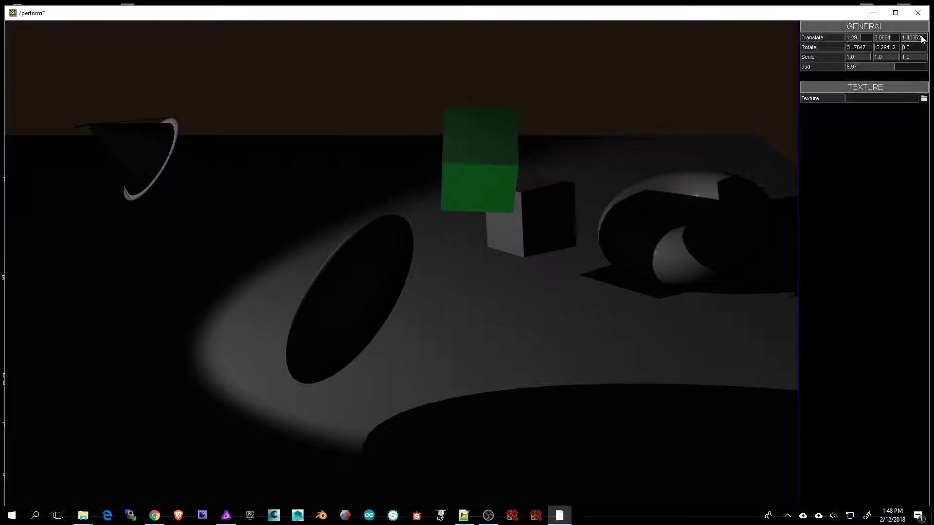
Soften the light's edge by setting its cone delta to about 21.667
click(128, 154)
drag(859, 98, 864, 100)
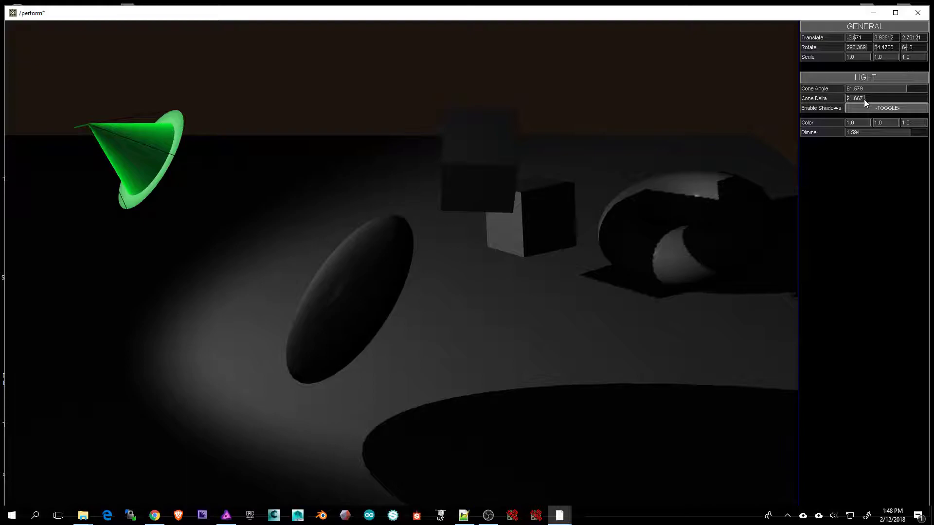
Tint the light orange by setting its color's green component to about 0.456 and blue to 0
double_click(889, 124)
text(0)
double_click(914, 123)
text(0)
click(902, 147)
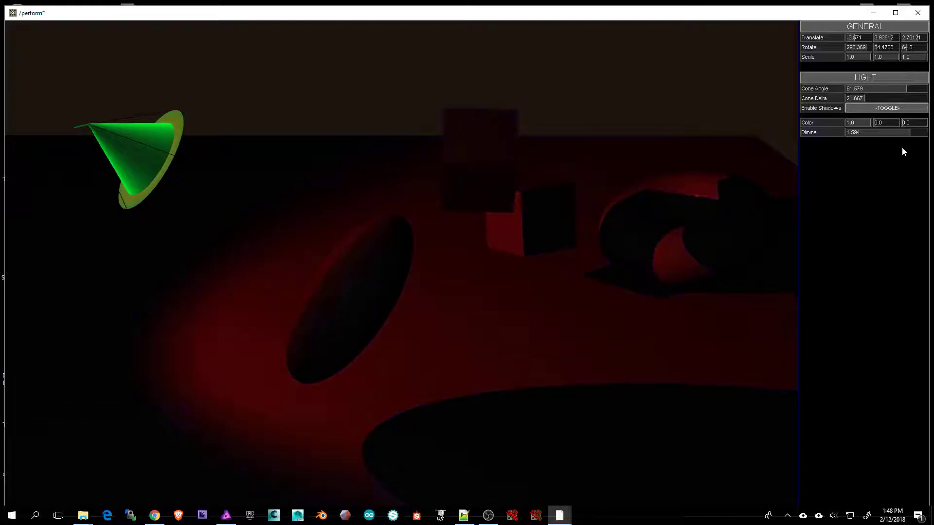
click(885, 123)
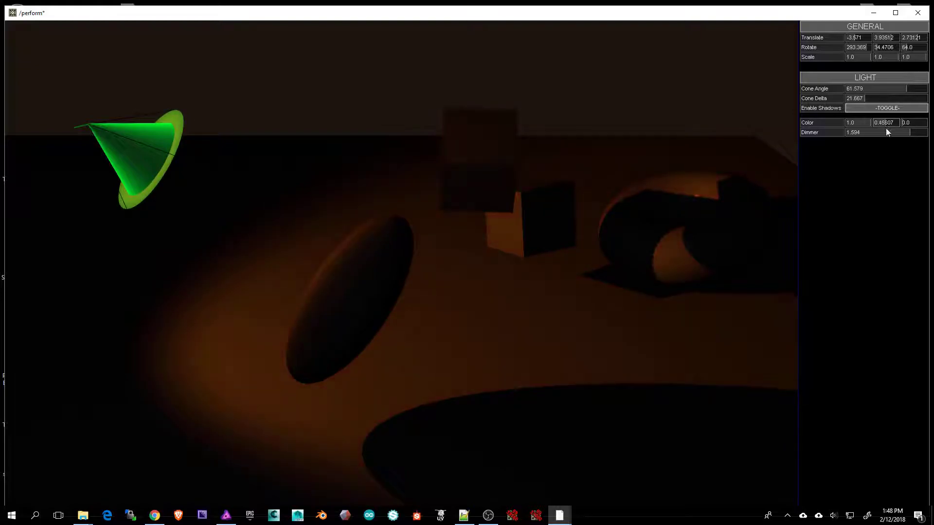
Set the light's dimmer to about 1.509 and narrow the attribute editor to enlarge the scene view
click(861, 133)
drag(879, 132, 907, 131)
drag(798, 166, 817, 153)
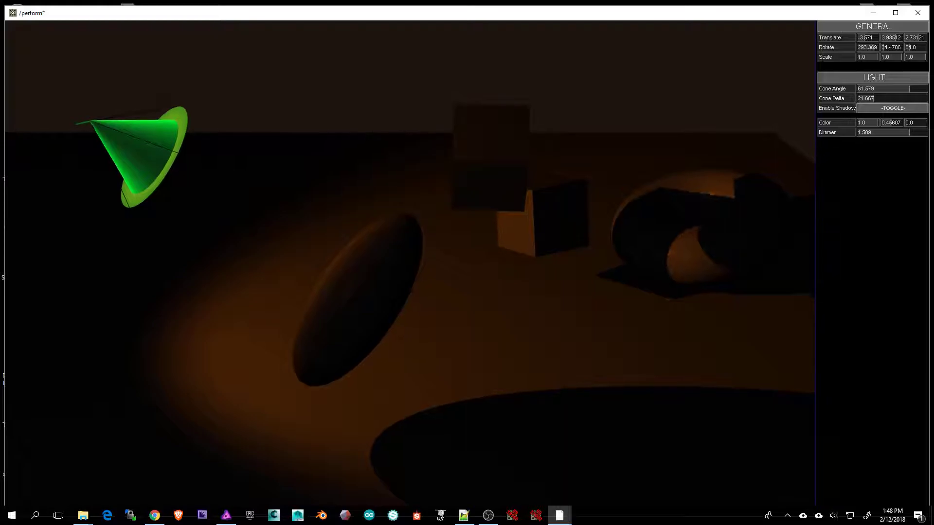
Open light2's parameter window over the scene and set the light's X translation to 0
key(p)
drag(573, 30, 683, 38)
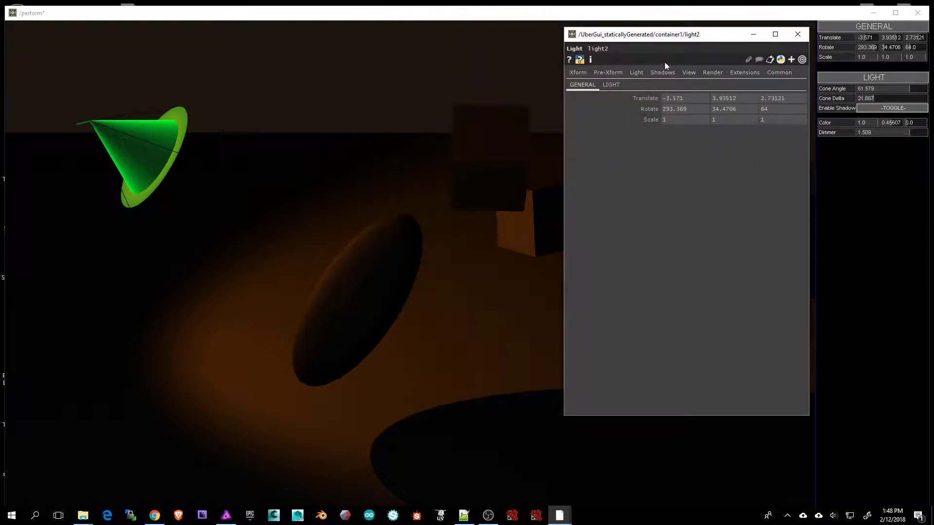
drag(663, 35, 644, 36)
drag(875, 36, 876, 36)
scroll(877, 37, down, 1)
scroll(877, 37, down, 1)
scroll(877, 37, up, 1)
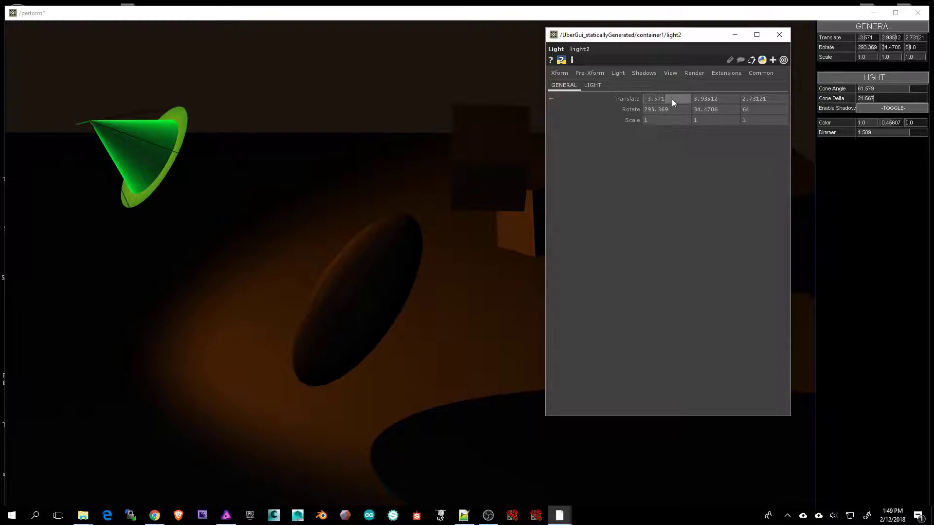
text(0)
key(Return)
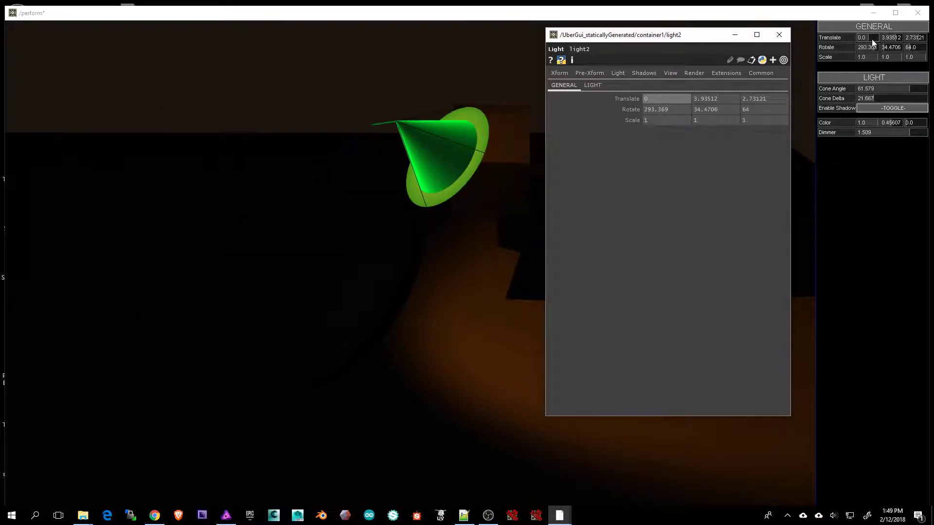
Close light2's parameter window and move the light along X to about -4.08 in the attribute editor
mouse_move(643, 39)
mouse_down()
mouse_move(353, 129)
mouse_move(633, 73)
mouse_move(653, 43)
mouse_up()
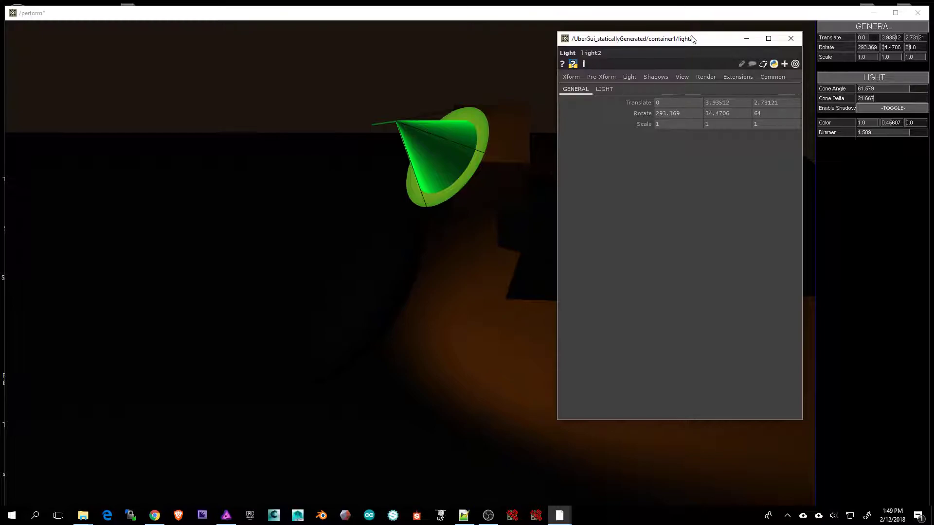
drag(693, 37, 678, 37)
click(775, 39)
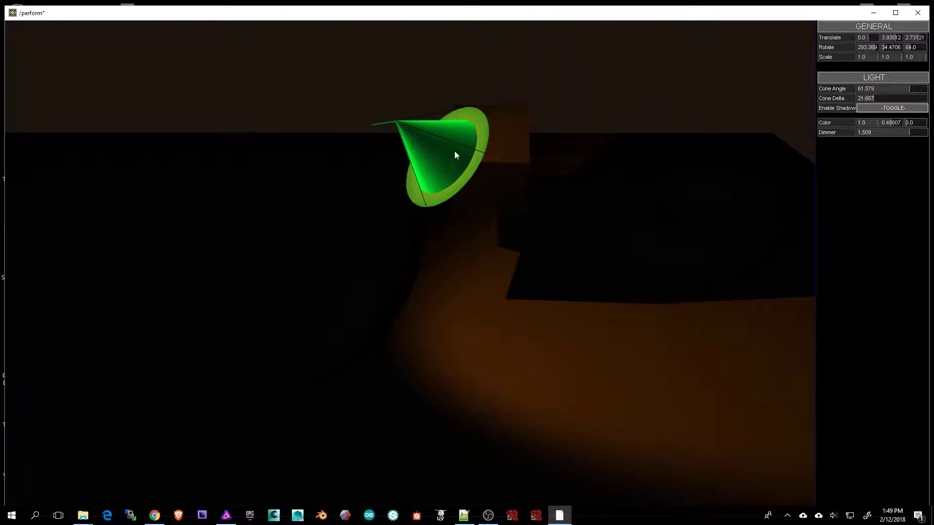
drag(869, 38, 863, 38)
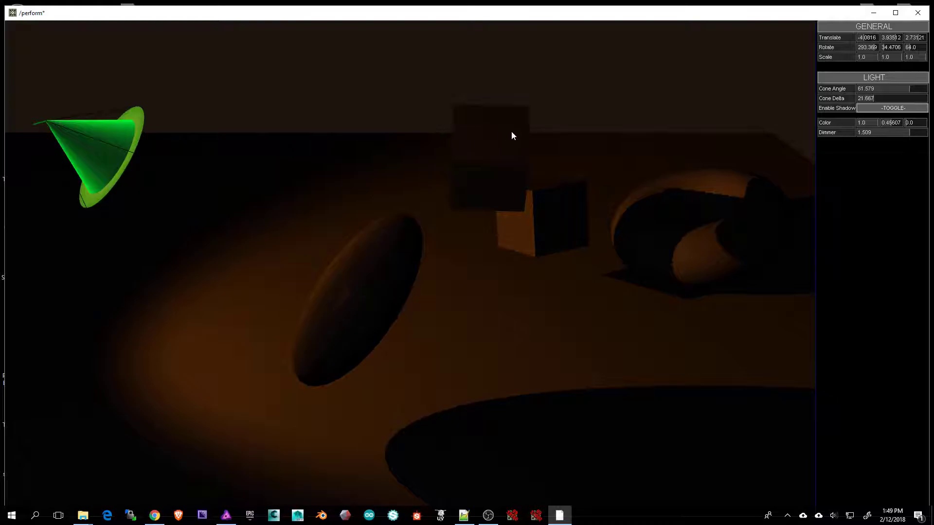
Select both boxes together and adjust their shared transform to translate about 1.911, 3.780, 0 and rotate about 191.45, 26.47, 0
click(517, 146)
click(545, 214)
click(478, 145)
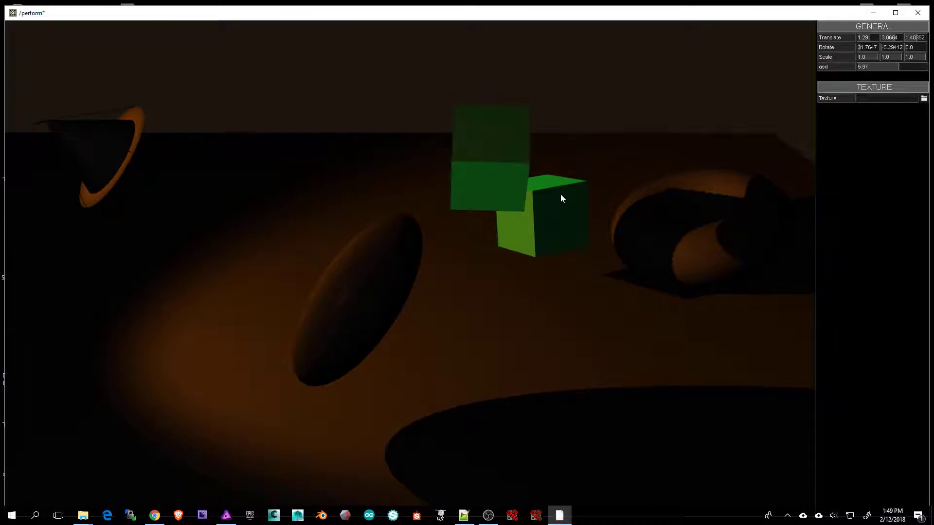
click(512, 160)
click(571, 235)
drag(897, 37, 871, 48)
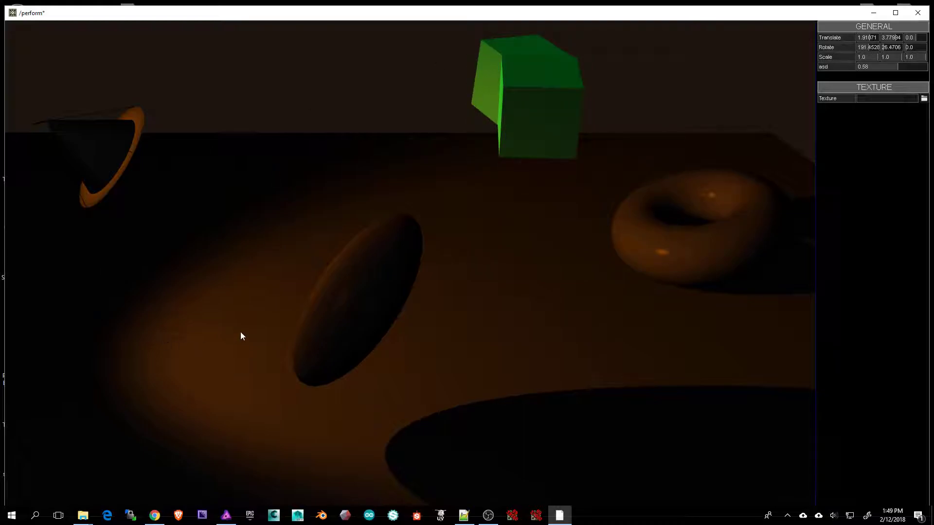
click(890, 37)
Leave perform mode and examine container1's network, including the renderpick1 settings, the selection table and the linked geometry and light components
key(Escape)
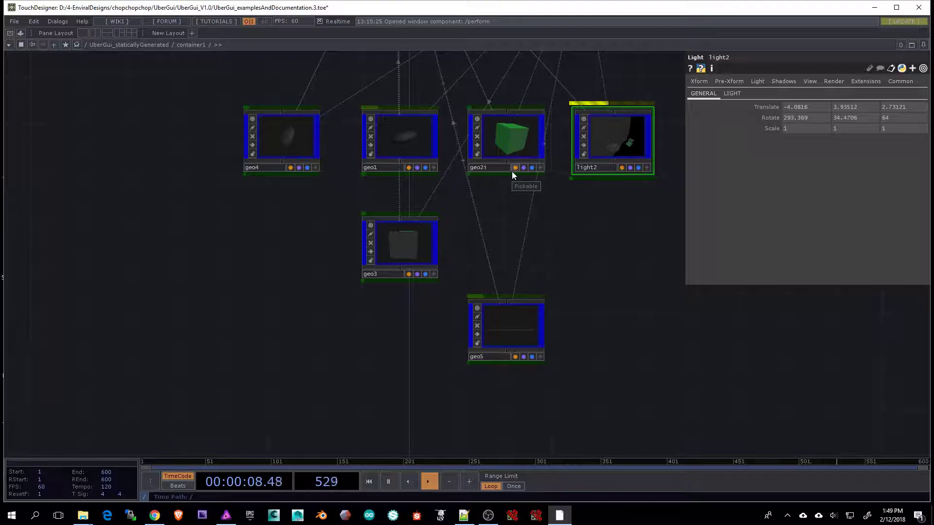
drag(461, 342, 257, 428)
drag(436, 86, 436, 207)
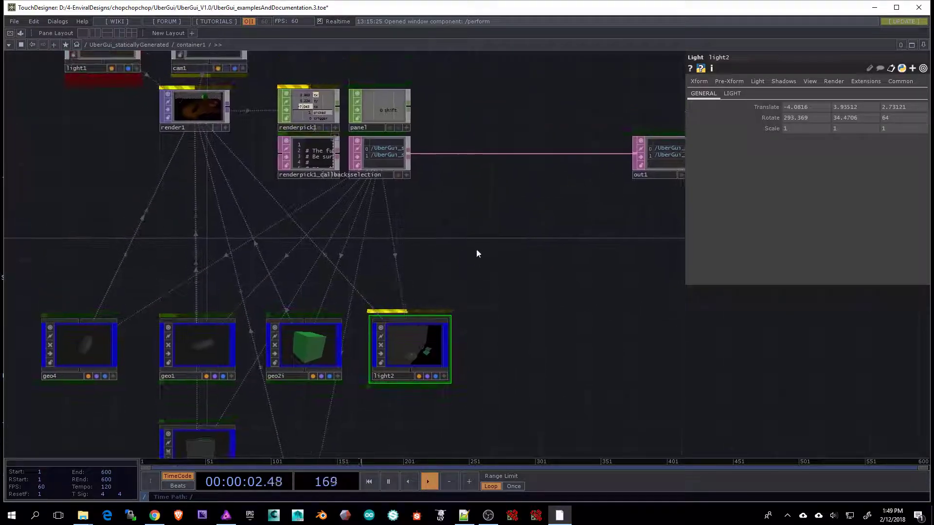
scroll(484, 255, down, 3)
scroll(537, 350, down, 4)
middle_drag(461, 263, 438, 239)
right_drag(244, 161, 594, 401)
middle_drag(452, 308, 464, 231)
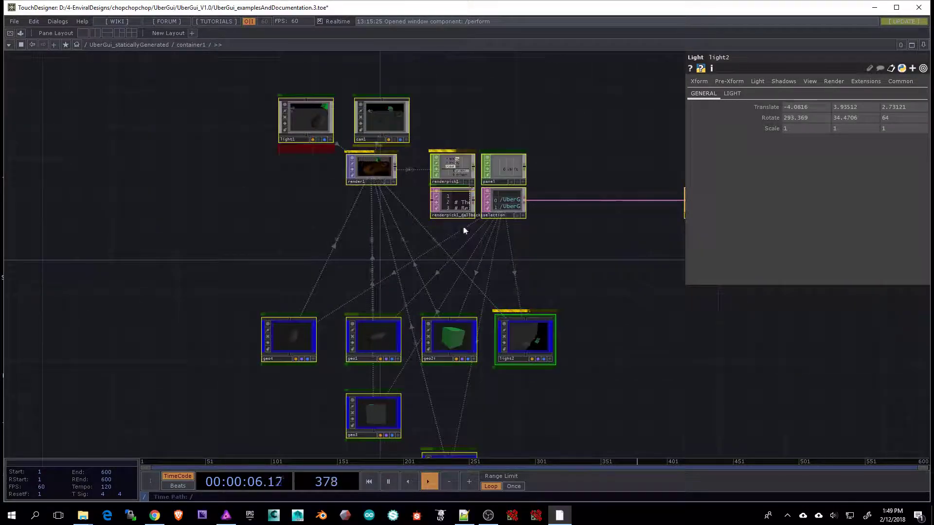
click(461, 166)
scroll(523, 193, up, 5)
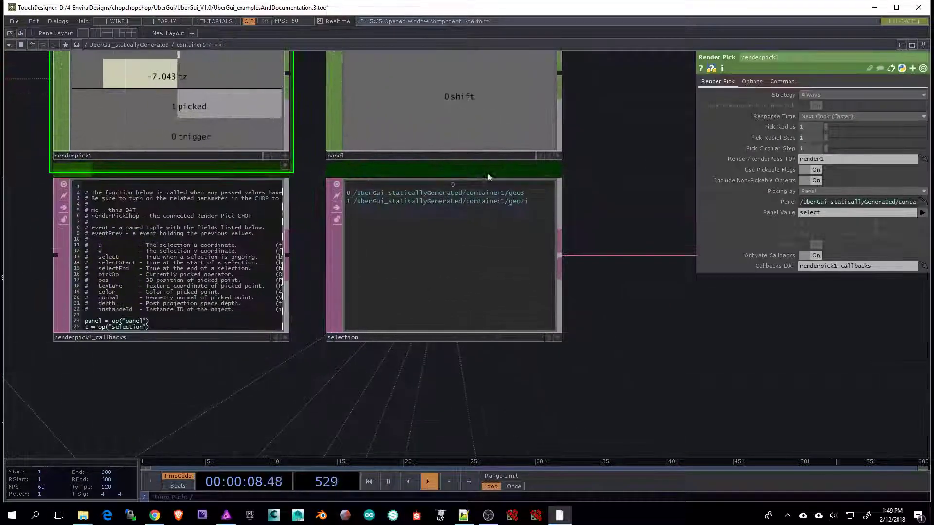
scroll(513, 245, down, 5)
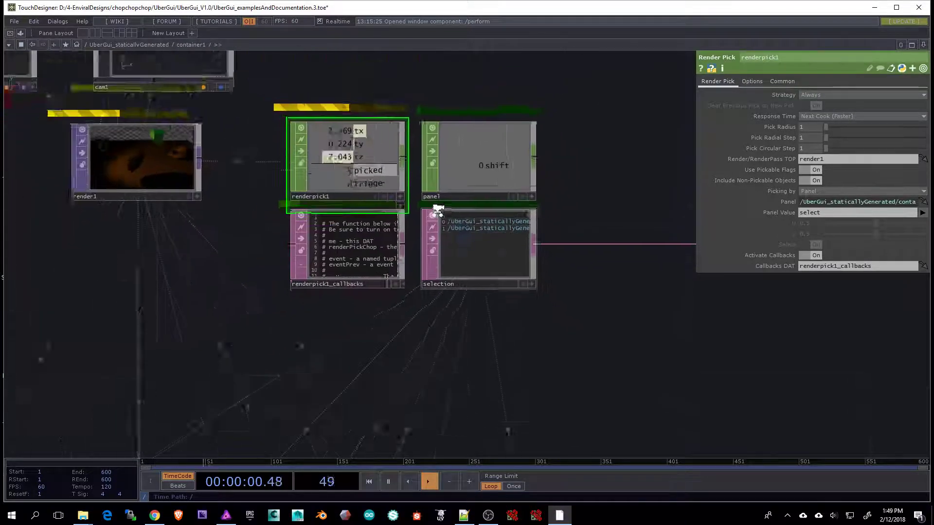
drag(563, 313, 467, 248)
scroll(516, 234, down, 2)
drag(557, 209, 547, 183)
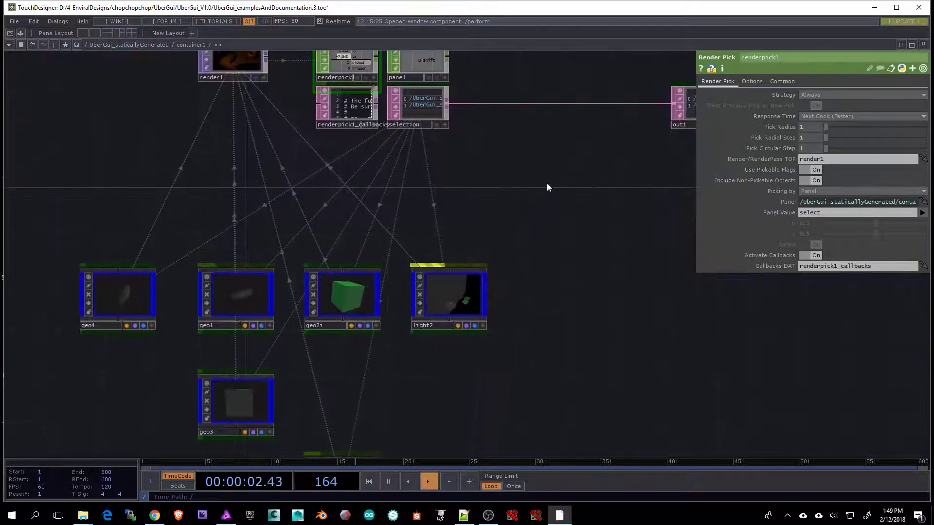
In the parent network, open the UberGui_attributeEditor parameters in a floating window and place it over the scene in perform mode
key(u)
scroll(505, 185, down, 2)
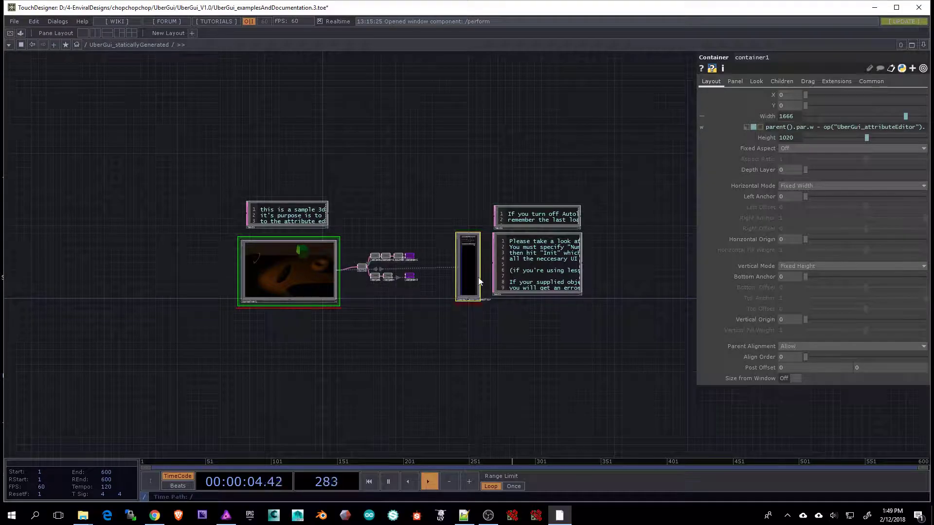
scroll(467, 262, up, 4)
click(482, 200)
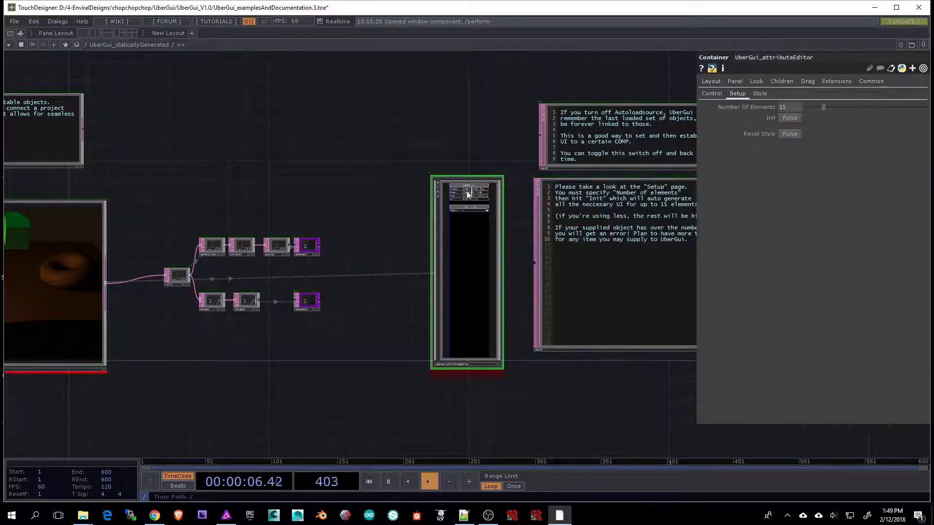
right_click(475, 191)
click(507, 129)
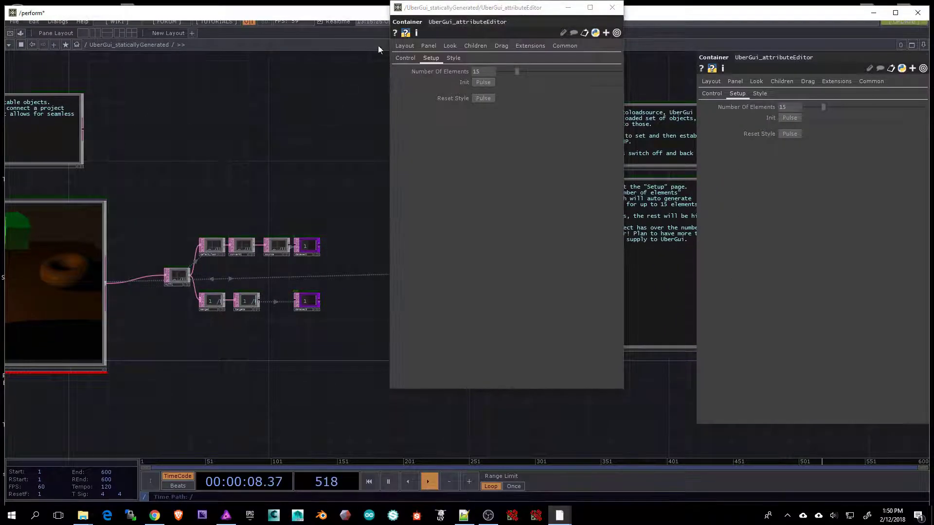
key(F1)
drag(481, 11, 96, 66)
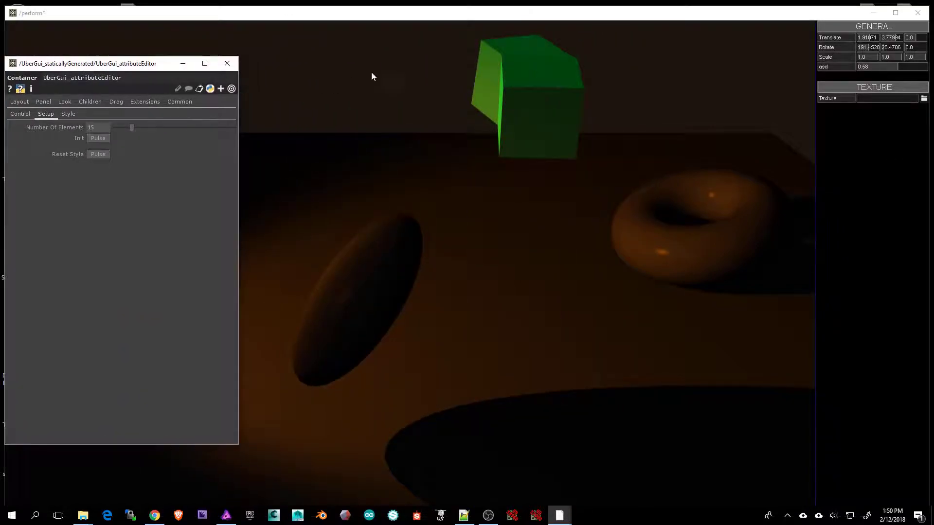
Deselect the boxes, select the light again and reposition the floating parameter window over the scene
click(453, 141)
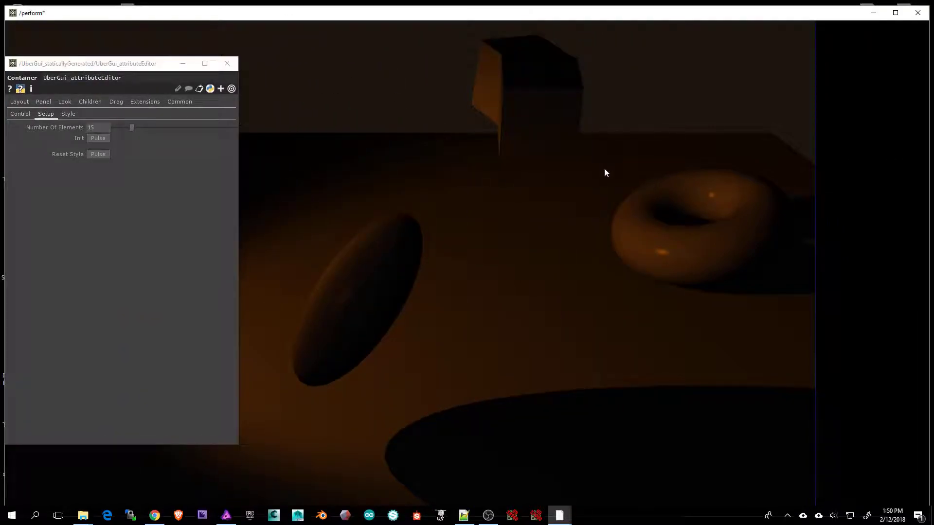
click(380, 238)
drag(103, 65, 116, 34)
click(112, 161)
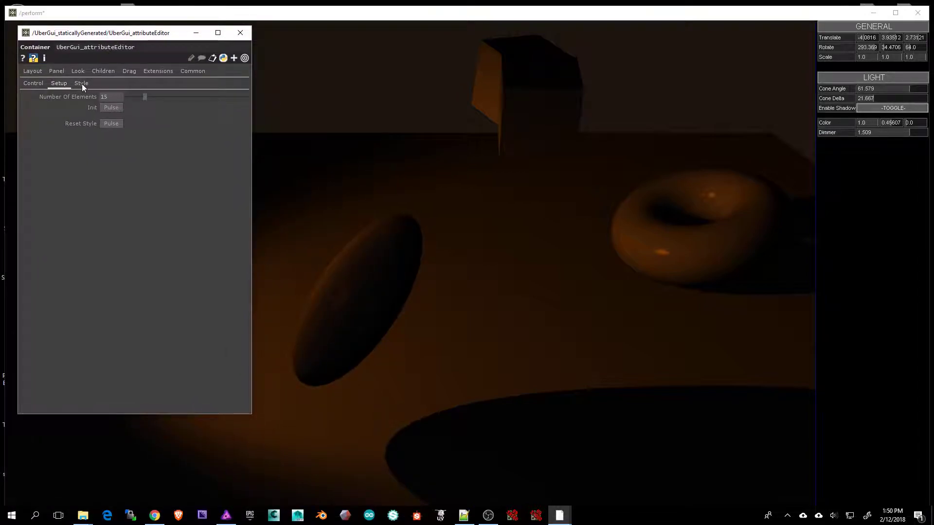
In the attribute editor's style parameters, set the slider color to green (0, 1, 0.176) and the font size to 10
click(81, 84)
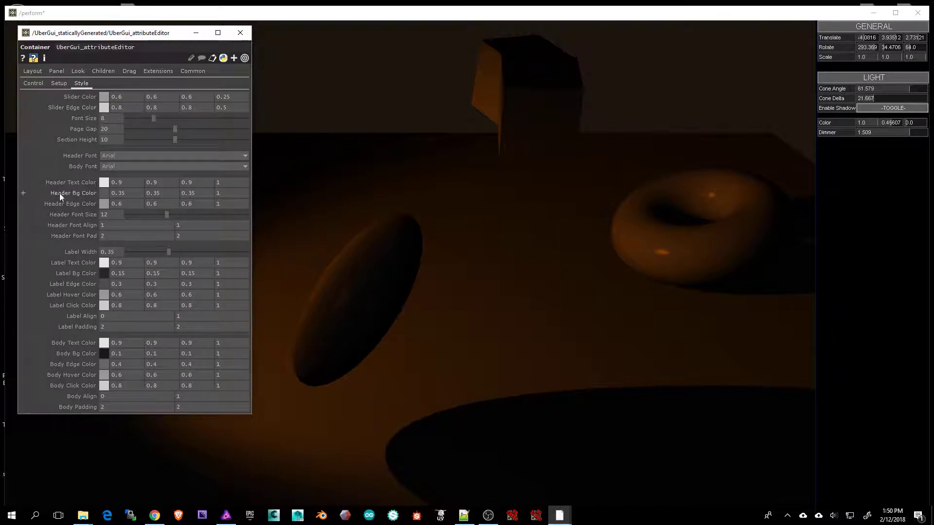
click(105, 97)
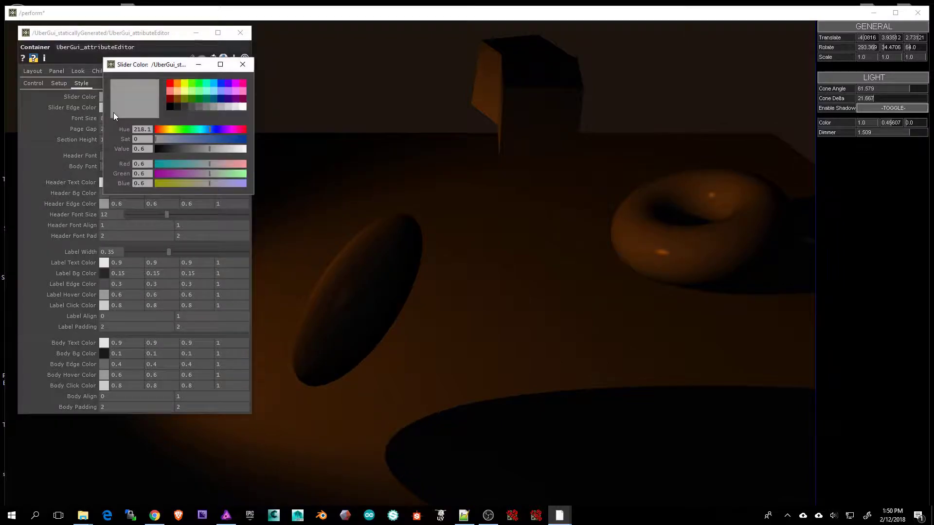
click(195, 82)
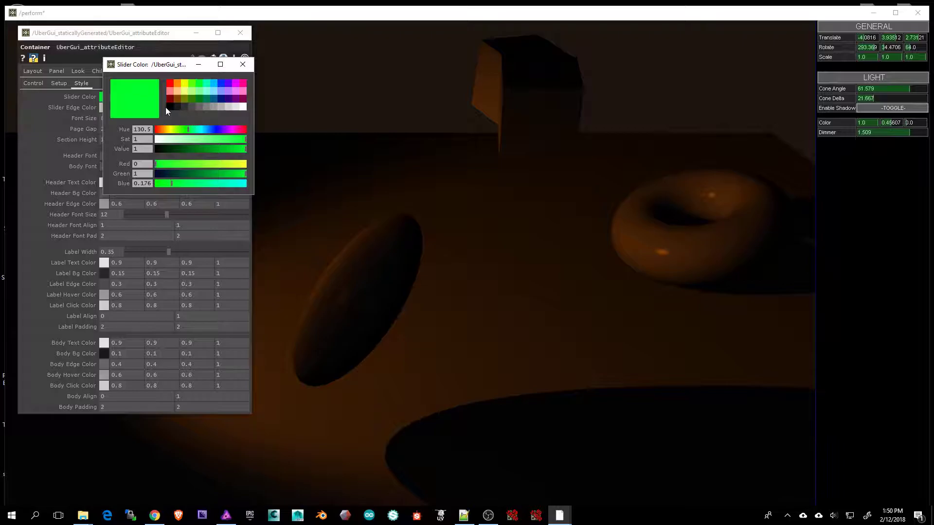
click(243, 65)
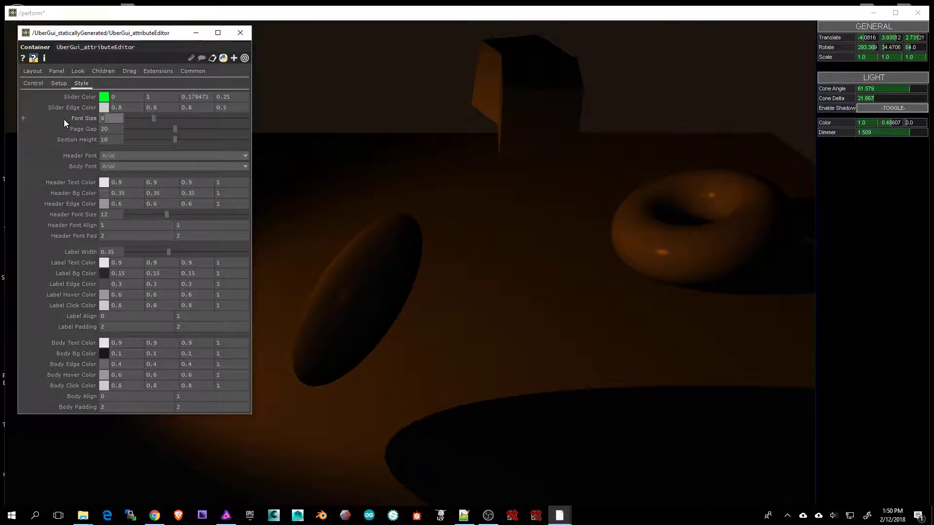
text(10)
key(Return)
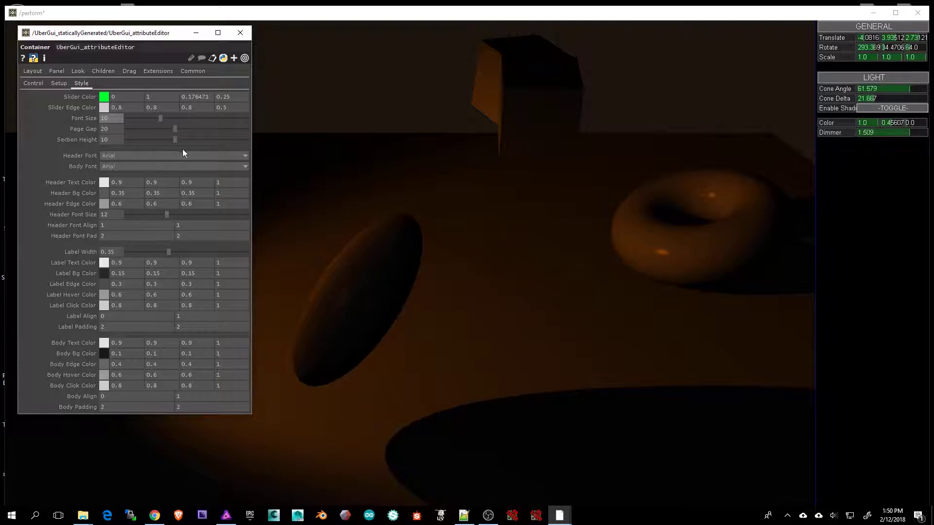
click(127, 154)
click(128, 156)
click(127, 156)
click(127, 156)
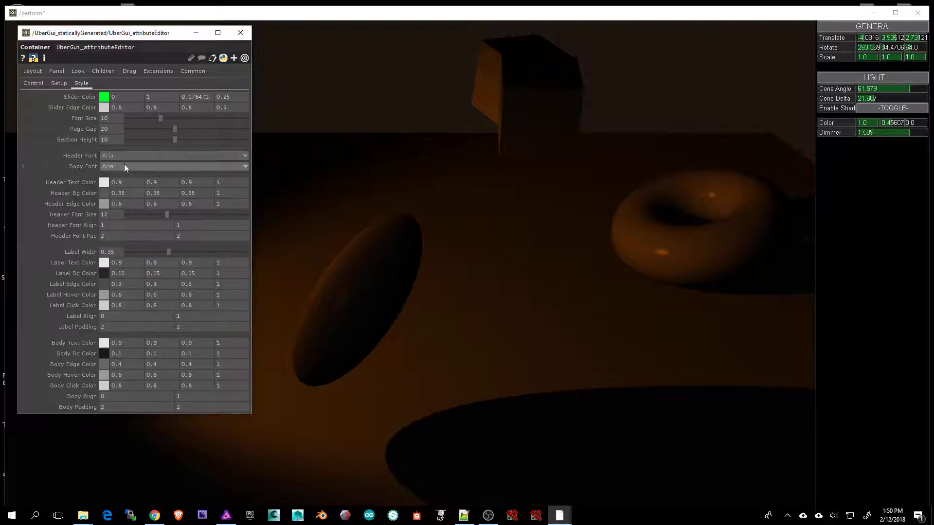
click(125, 166)
click(125, 166)
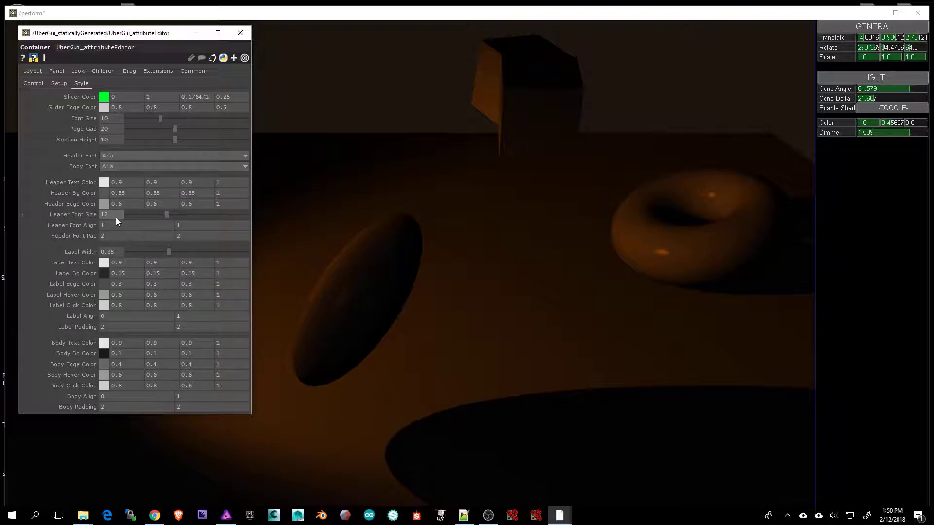
Set the header text color to red (1, 0, 0) and the header background color to light blue (0, 0.733, 1)
click(104, 184)
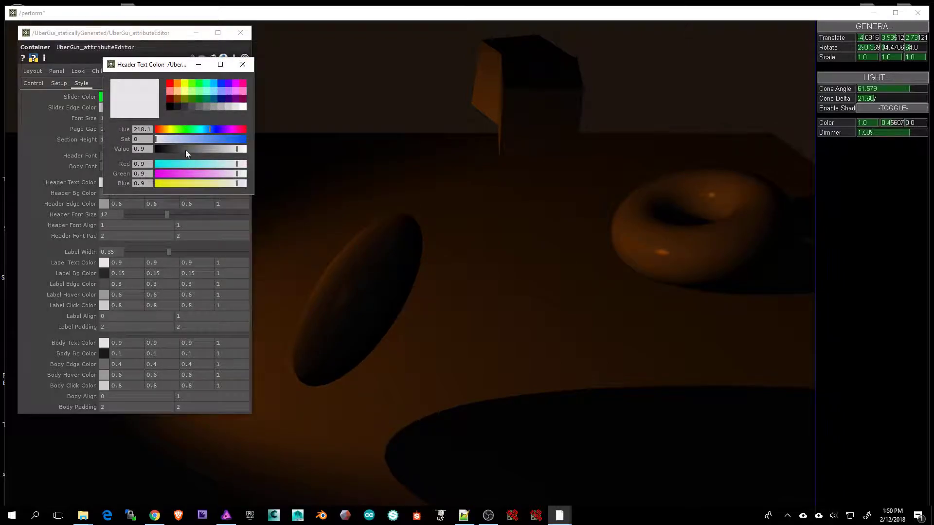
click(169, 85)
click(242, 64)
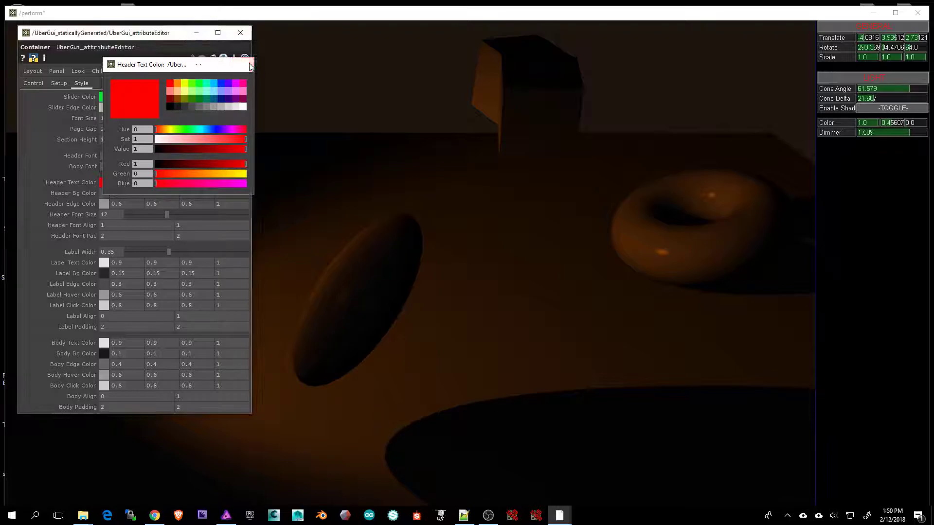
click(104, 193)
click(214, 84)
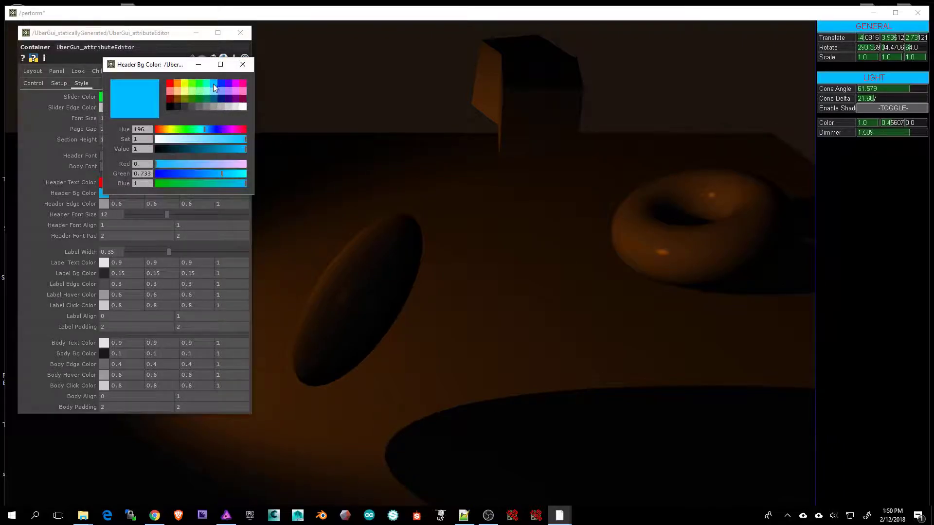
click(242, 64)
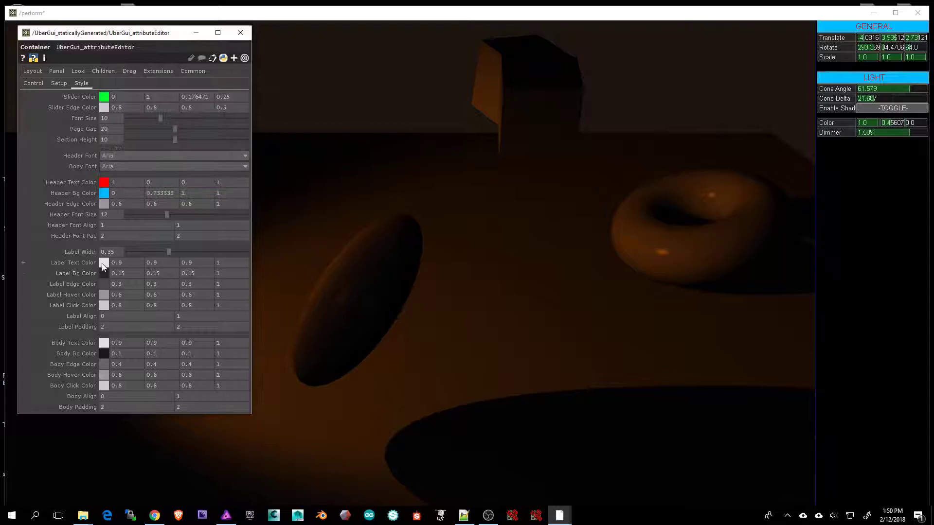
Set the label text color to dark blue (0, 0.092, 0.5) and the label background color to white
click(104, 263)
click(222, 83)
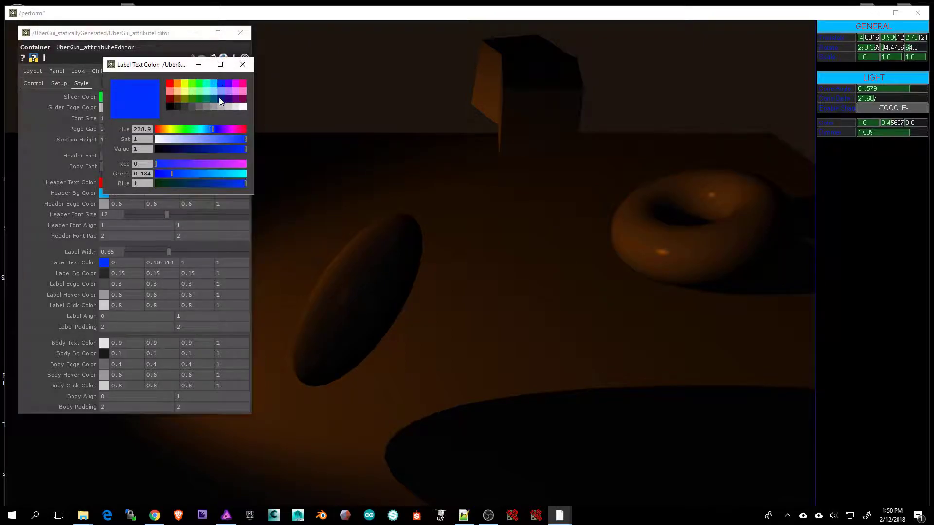
click(221, 99)
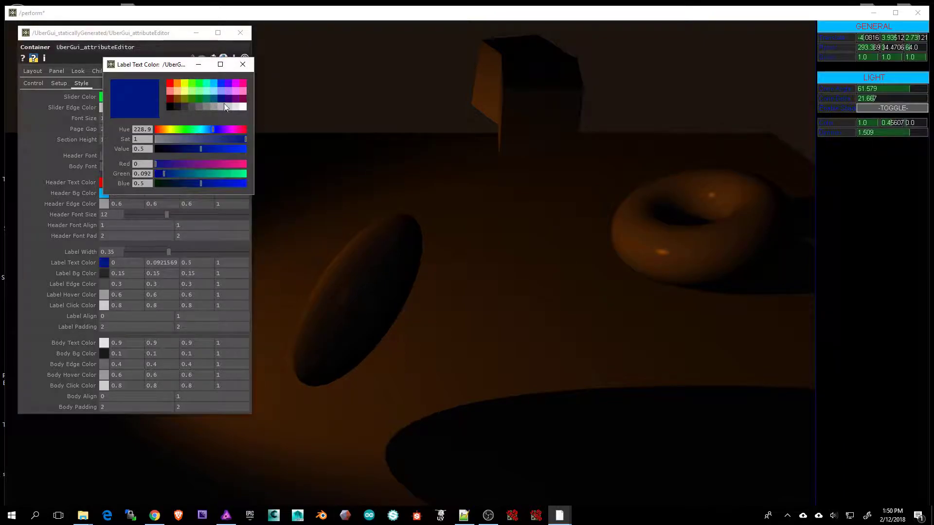
click(242, 64)
click(104, 274)
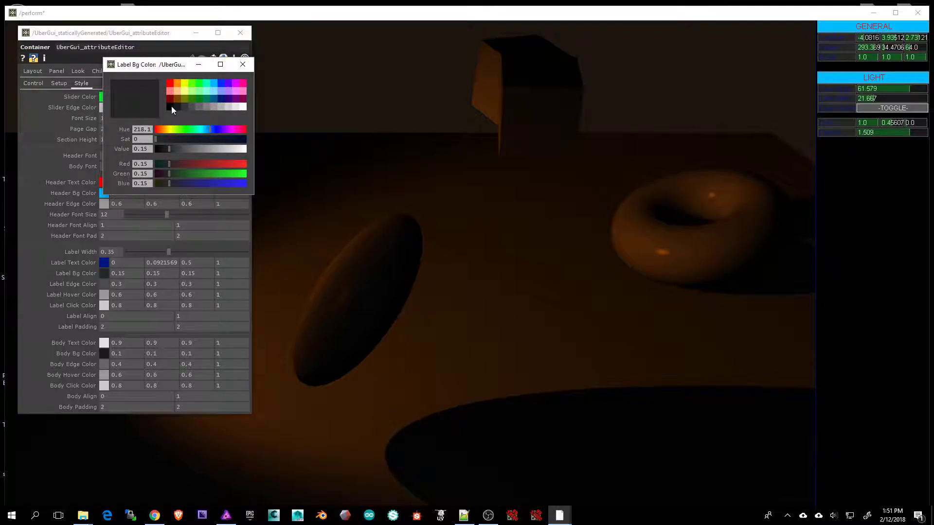
click(243, 106)
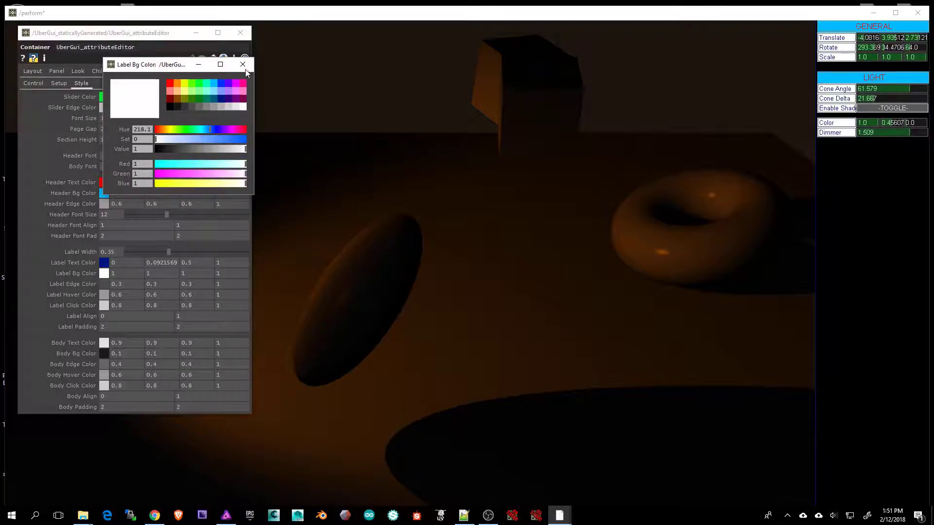
Set the label text color to black (0, 0, 0)
click(245, 69)
click(104, 263)
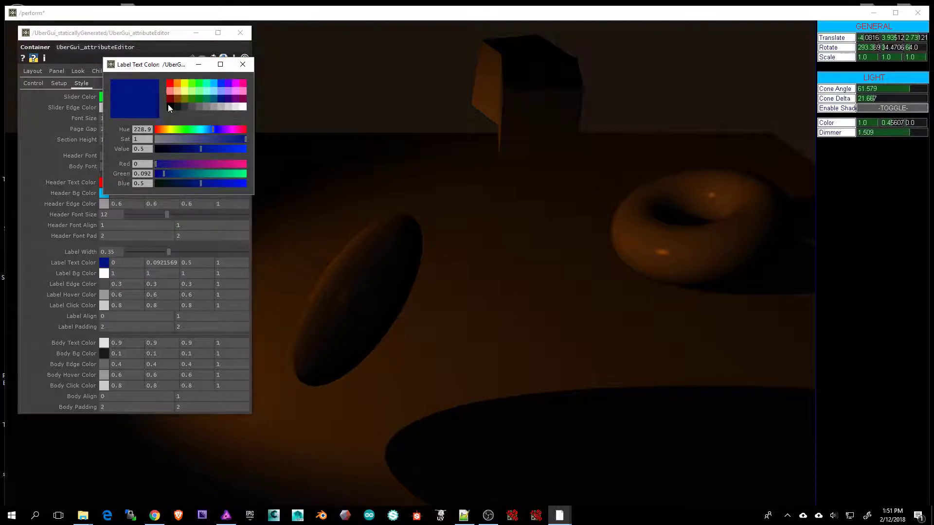
click(170, 107)
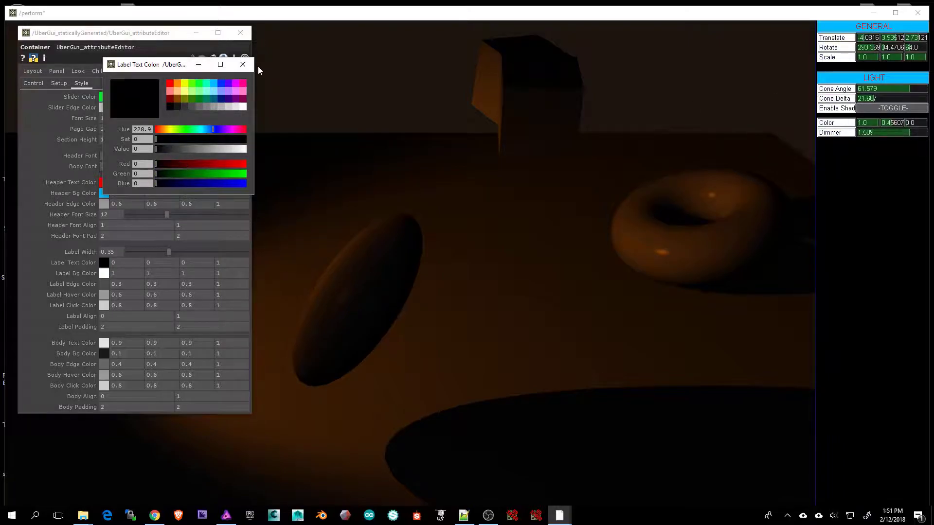
click(242, 64)
Set the body text color to light blue (0.498, 0.867, 1)
click(104, 343)
click(196, 92)
click(213, 91)
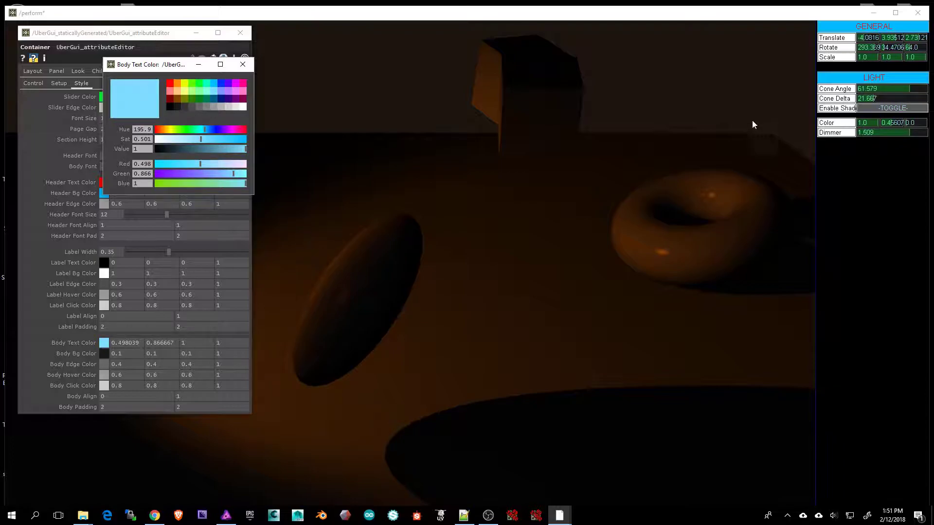
click(243, 64)
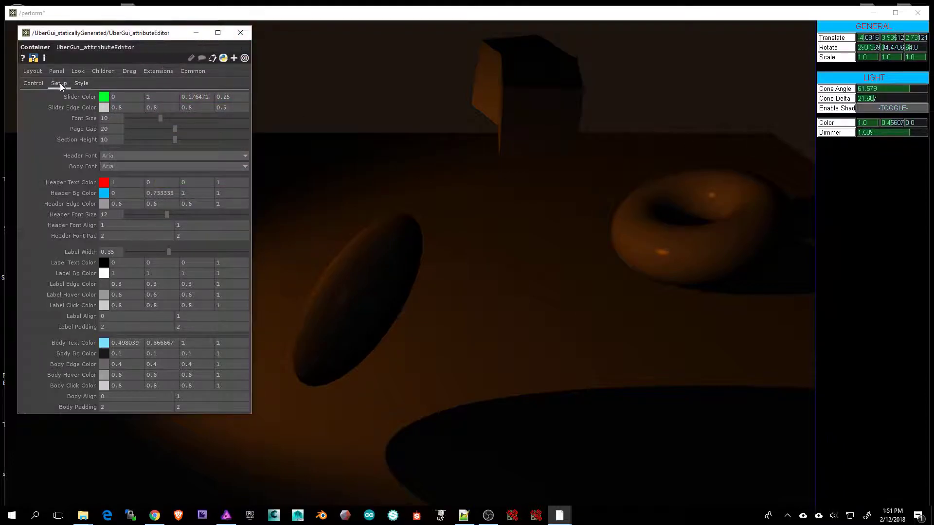
Reset the attribute editor's style to its defaults from the setup parameters
click(59, 83)
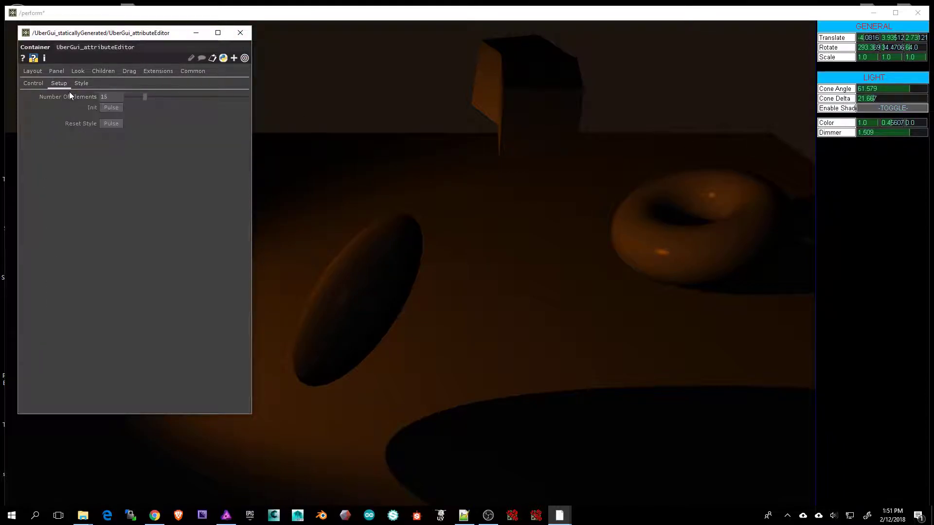
click(106, 124)
click(110, 126)
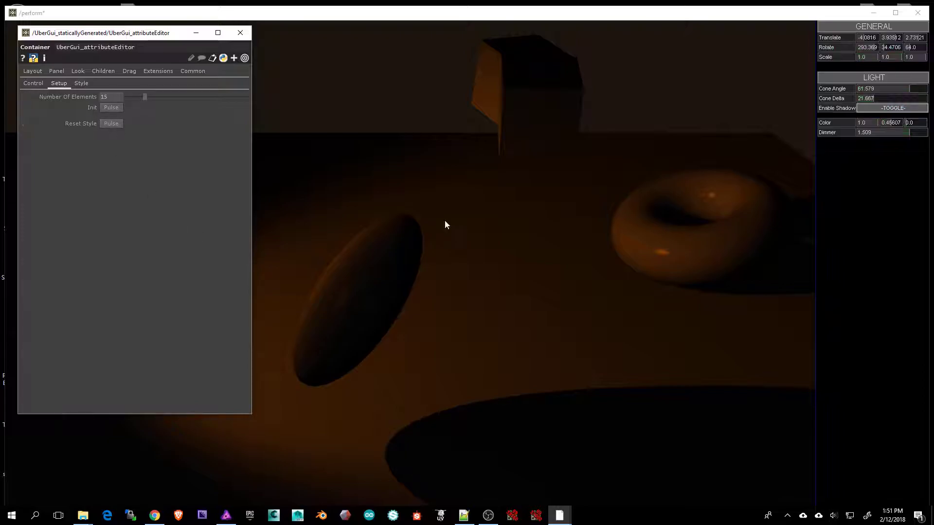
Close the floating parameter window and exit perform mode to return to the network
click(241, 33)
click(270, 17)
key(Escape)
Show the attribute editor's control parameters and widen their display to read the full Source Op and Destination Ops paths
drag(375, 173, 396, 166)
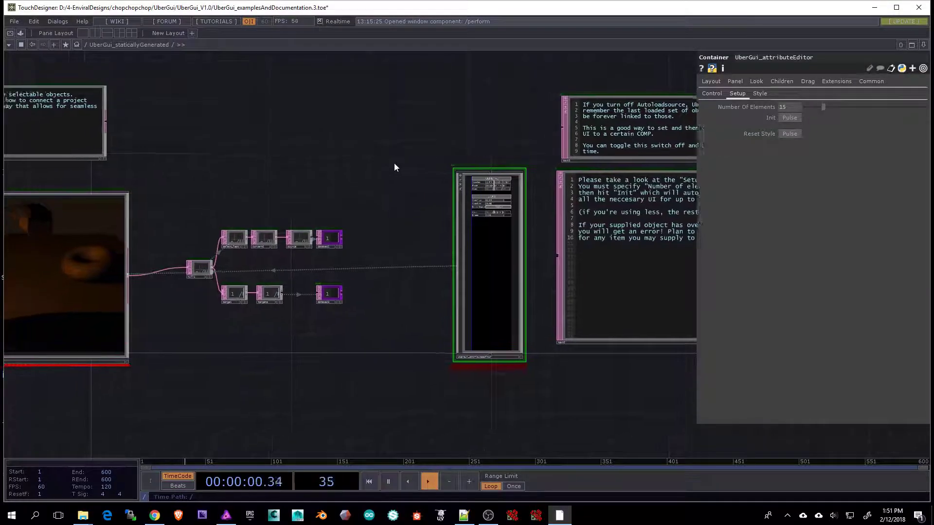
scroll(396, 164, down, 3)
drag(326, 158, 340, 171)
scroll(386, 146, down, 3)
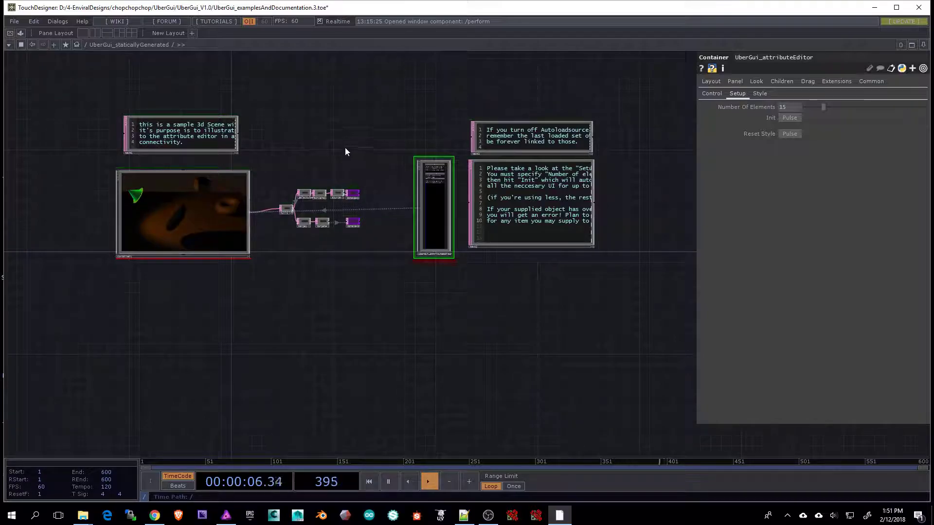
drag(345, 150, 355, 160)
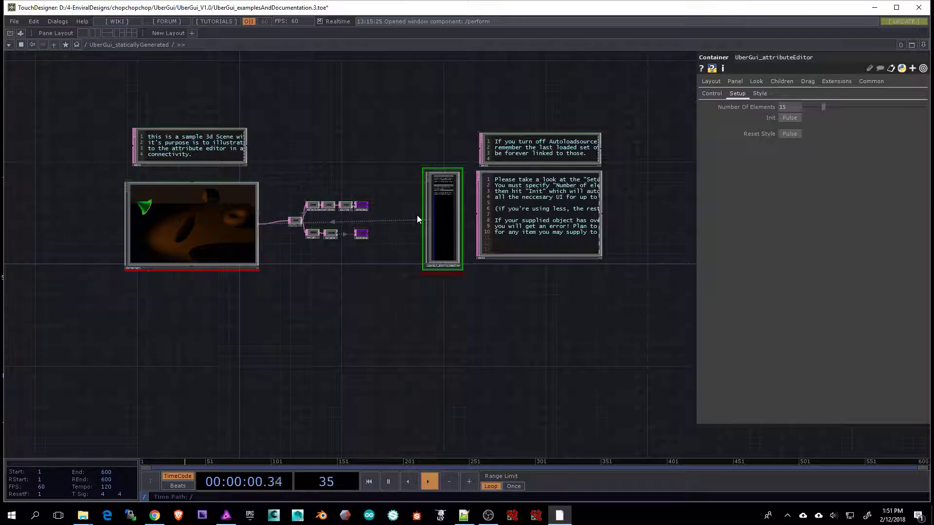
scroll(348, 218, up, 4)
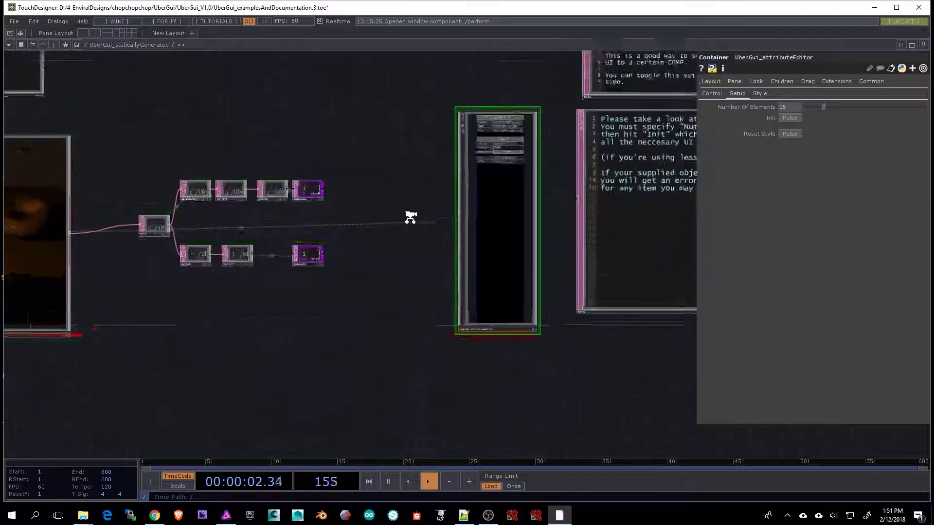
scroll(518, 162, up, 1)
click(711, 94)
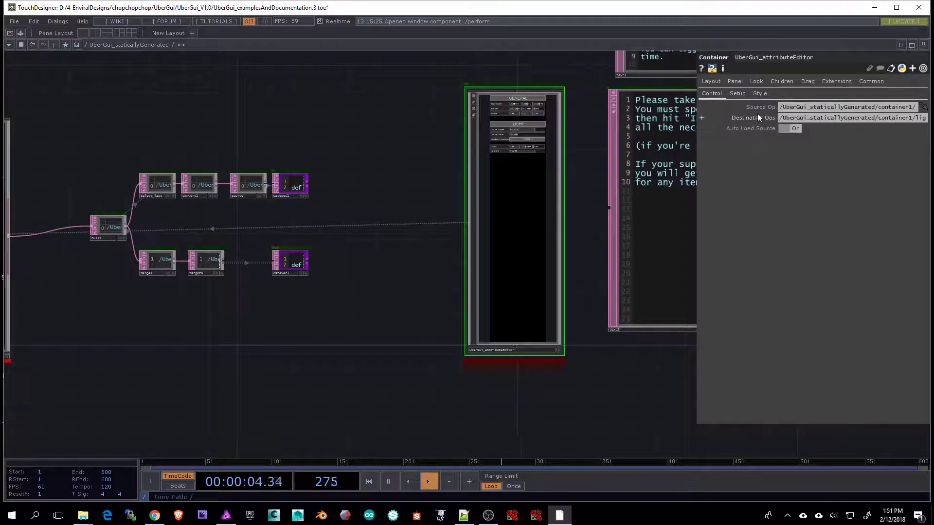
drag(698, 103, 344, 99)
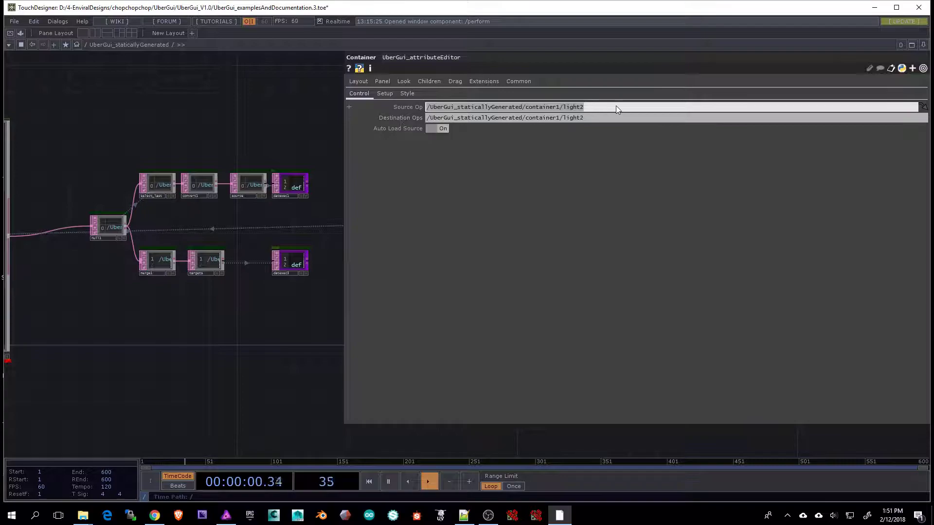
click(617, 118)
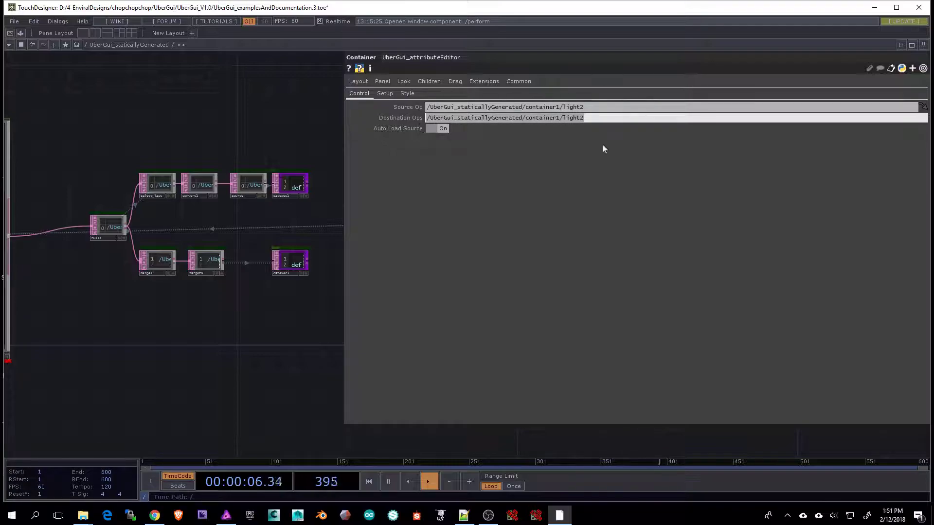
Select the ellipsoid in the scene viewer, and after it the light, to compare their Source Op and Destination Ops paths
drag(106, 150, 291, 127)
scroll(292, 128, down, 3)
drag(324, 313, 317, 307)
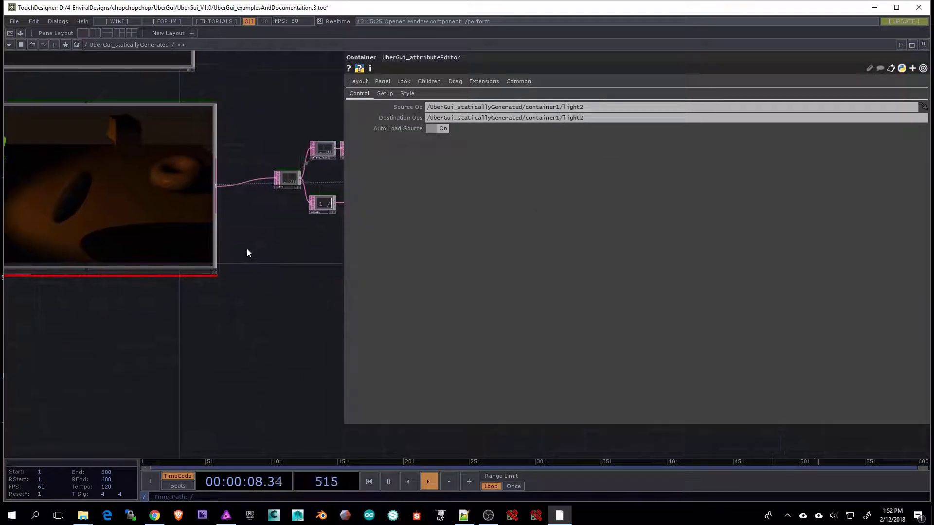
drag(218, 292, 300, 291)
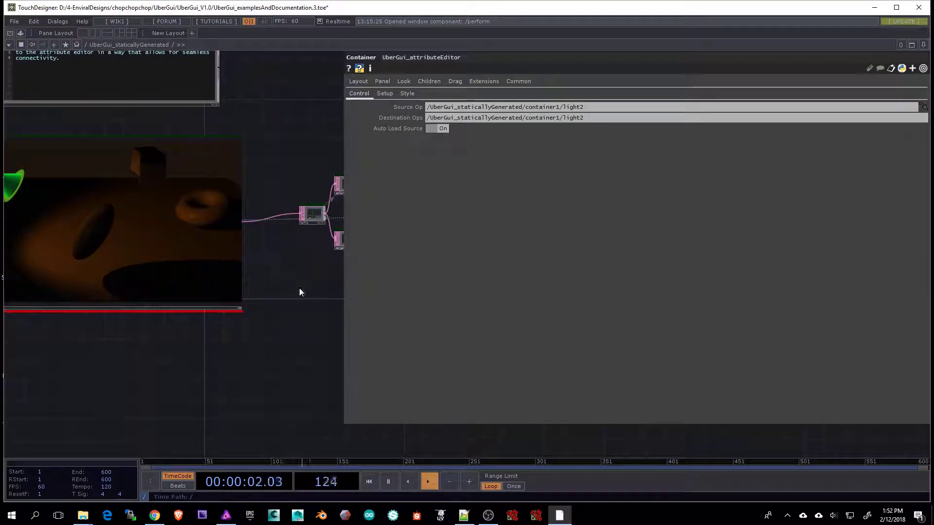
click(90, 237)
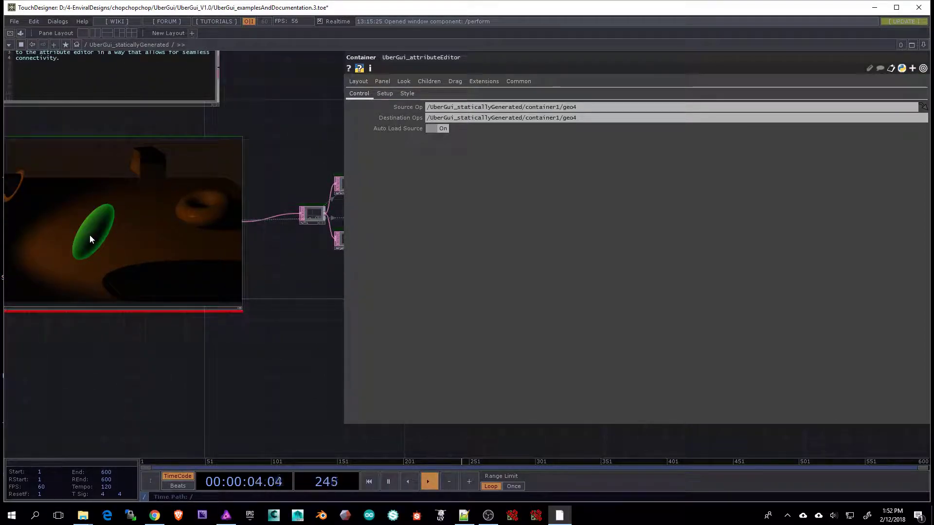
click(18, 184)
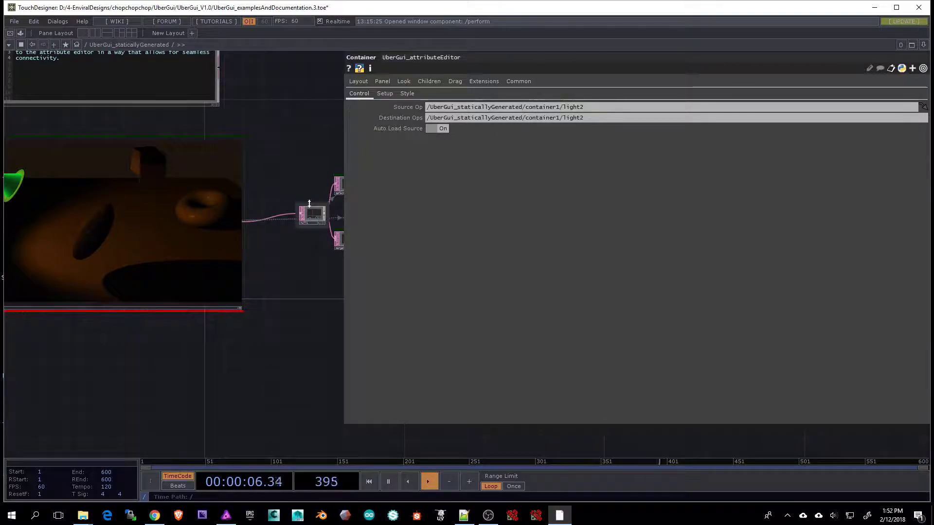
Select the ellipsoid, add the torus to the selection and examine the combined Destination Ops paths
click(145, 169)
click(99, 223)
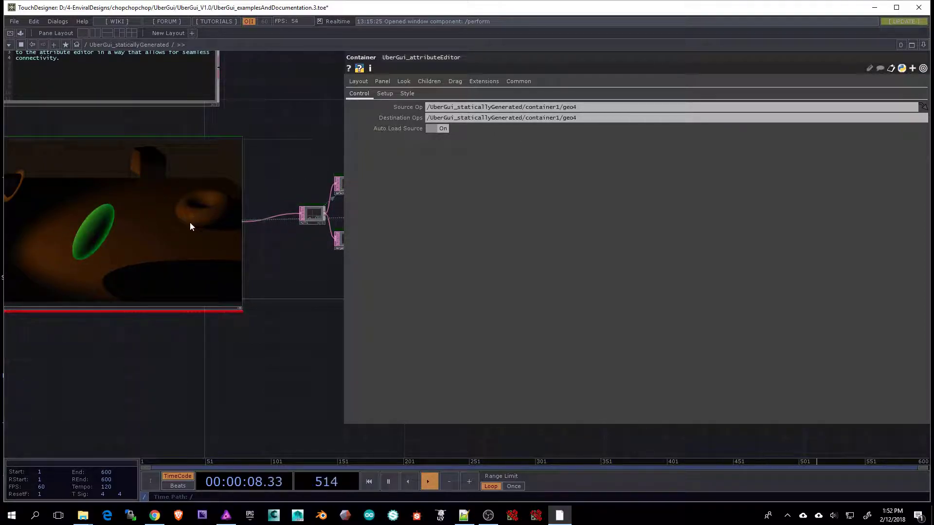
shift+click(190, 222)
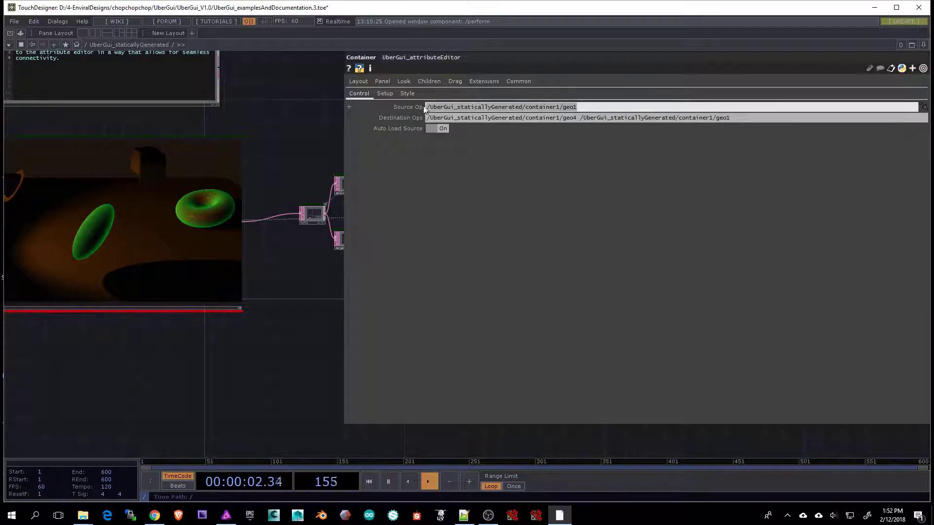
drag(745, 118, 390, 181)
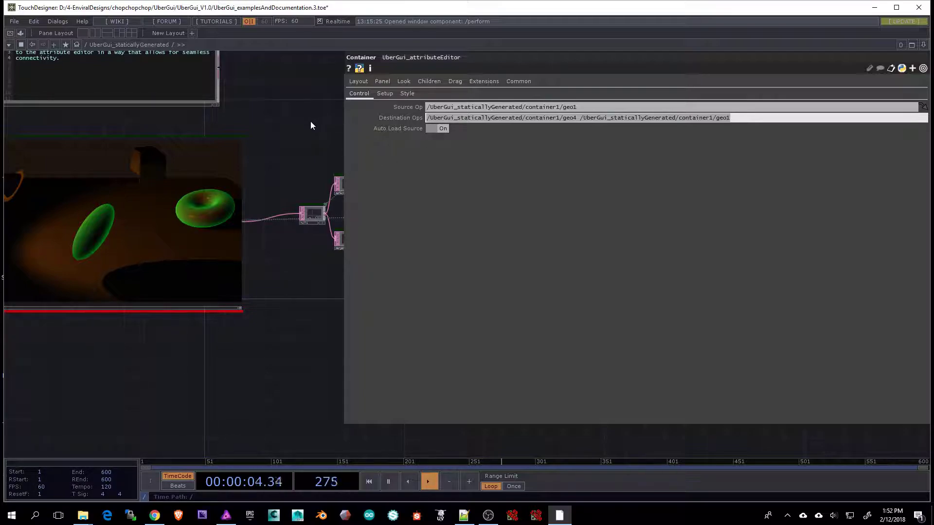
Narrow the parameter display and select all the DAT nodes linking the scene container to the attribute editor
drag(343, 131, 697, 135)
scroll(384, 224, up, 5)
drag(24, 75, 633, 430)
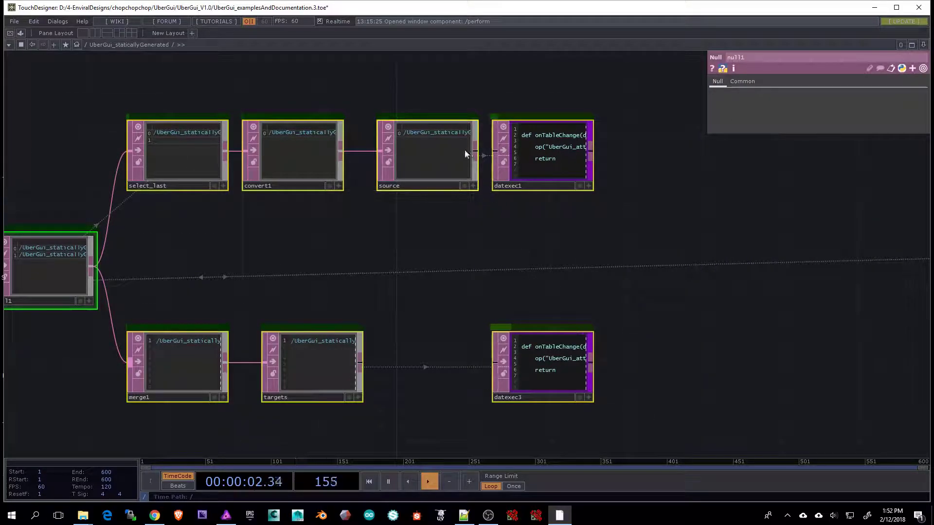
drag(6, 91, 635, 443)
drag(658, 428, 632, 414)
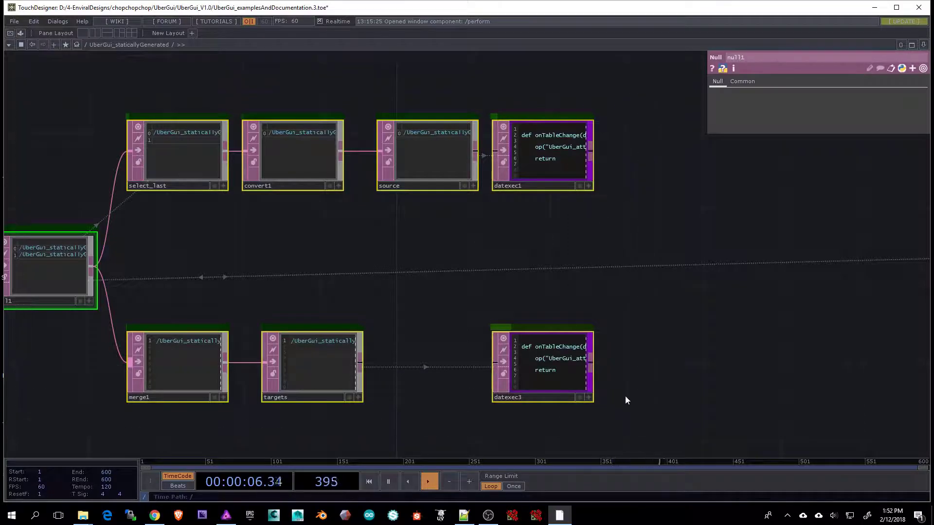
Select the UberGui_attributeEditor container, pick the light in the scene viewer and turn Auto Load Source off
scroll(631, 403, down, 4)
drag(500, 298, 215, 267)
click(571, 190)
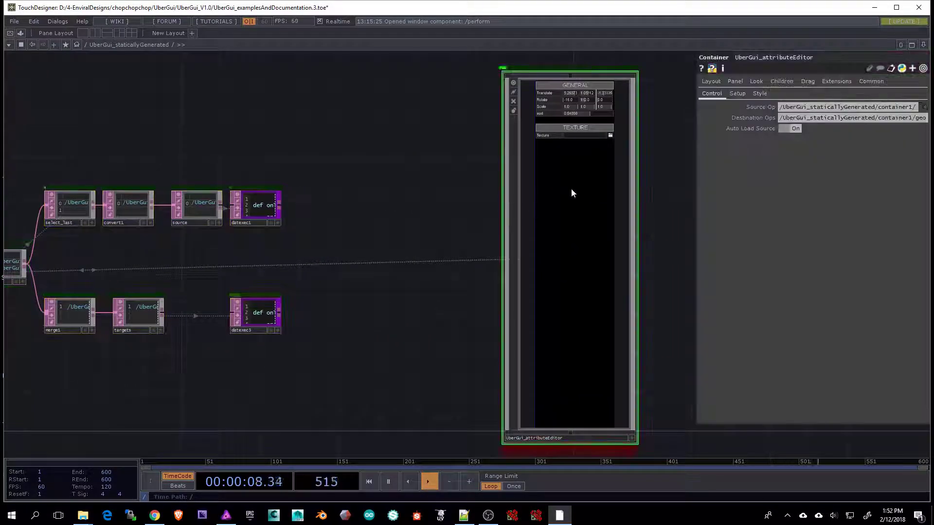
drag(390, 151, 591, 137)
scroll(584, 135, down, 3)
drag(311, 114, 522, 126)
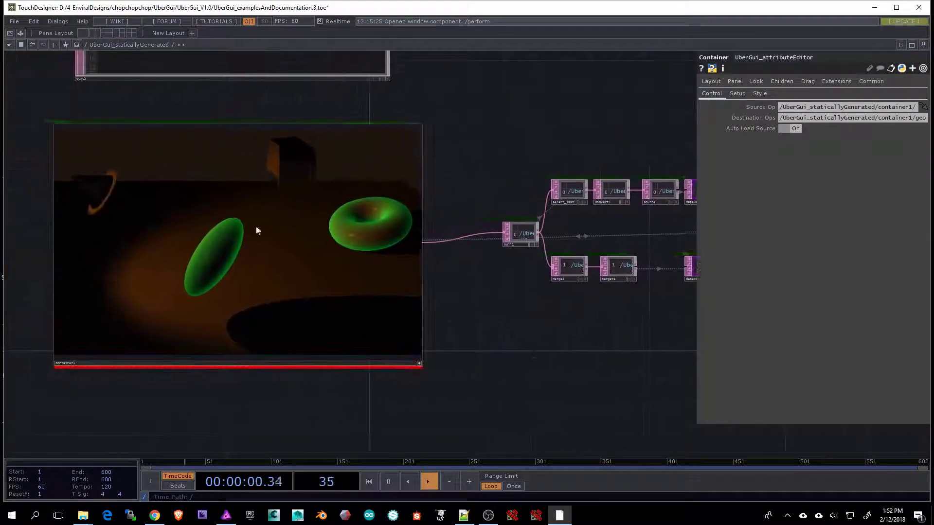
click(110, 189)
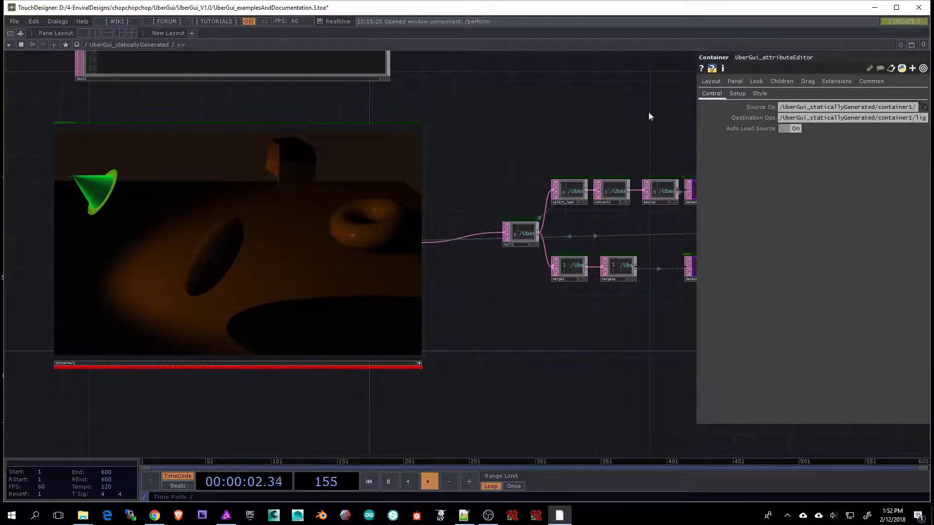
click(795, 130)
Select the torus and finally the box in the scene viewer with automatic loading off
drag(609, 118, 498, 120)
scroll(498, 120, down, 3)
click(359, 183)
click(331, 150)
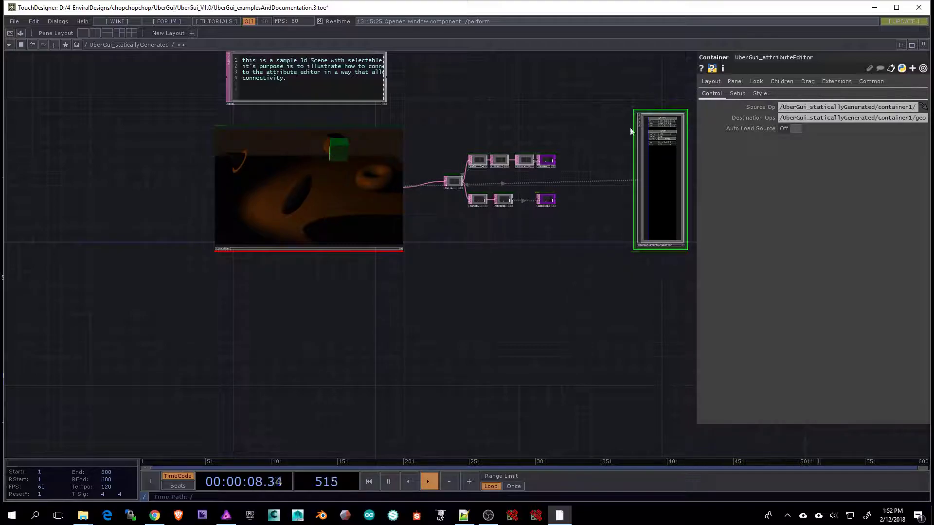
View the attribute editor in a floating window over the network, set the light's Translate Y to 4.34328 and close the window
right_click(675, 212)
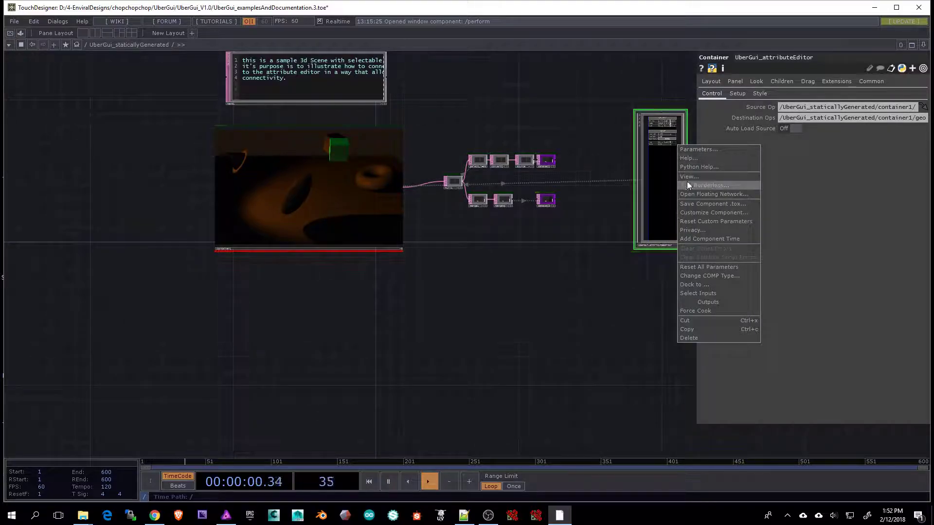
click(688, 177)
drag(657, 7, 453, 120)
drag(505, 146, 506, 145)
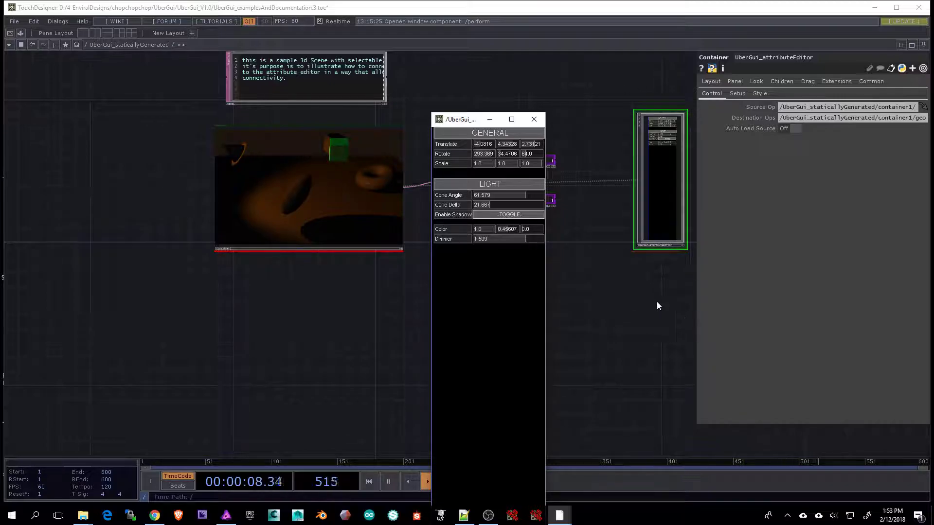
click(534, 120)
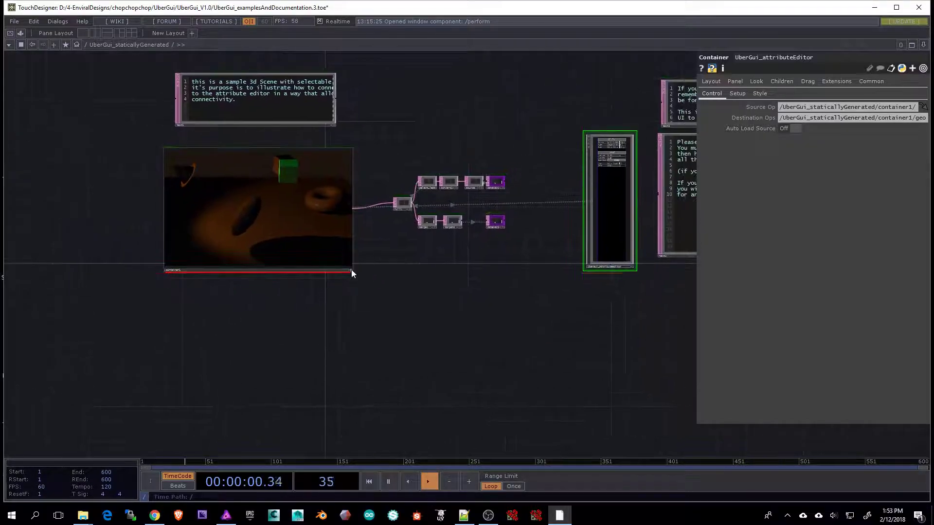
Go up to the root network and bring both UberGui containers and their notes into view
scroll(384, 270, down, 6)
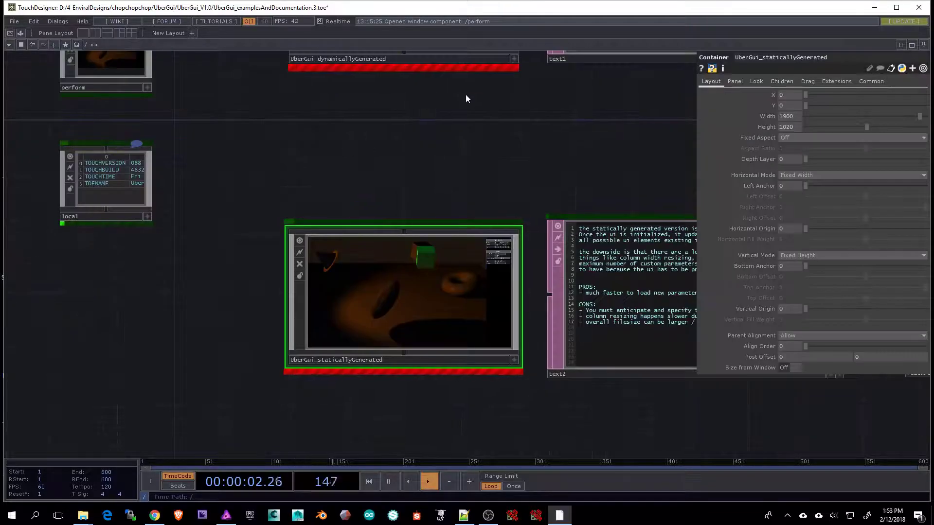
drag(483, 105, 442, 206)
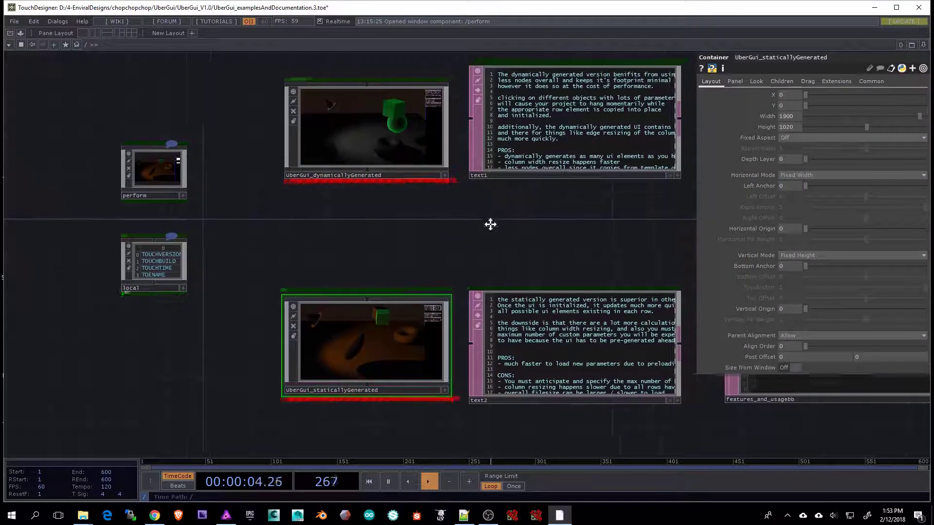
drag(504, 219, 405, 229)
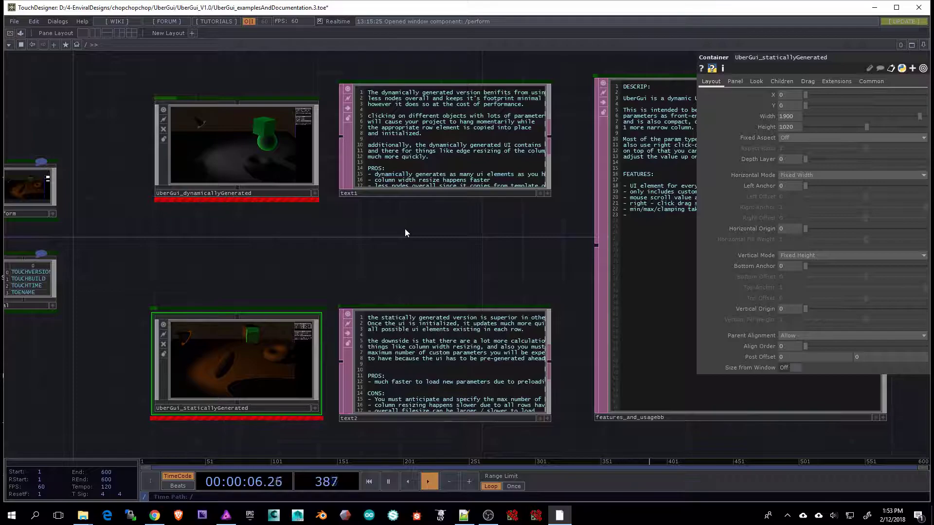
scroll(375, 235, down, 2)
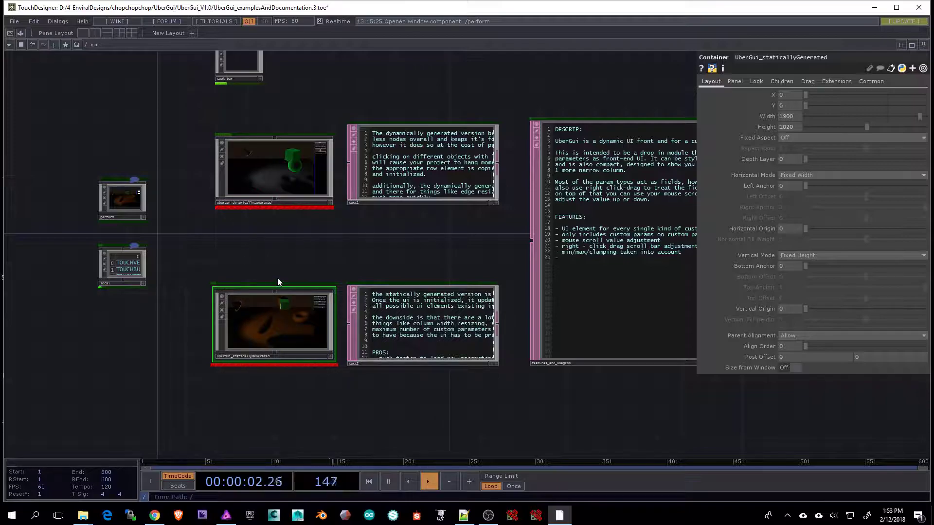
Select the statically and dynamically generated UberGui containers in turn, followed by the text notes describing each version
drag(346, 378, 195, 271)
click(256, 170)
drag(171, 104, 343, 225)
right_drag(343, 225, 342, 225)
drag(343, 248, 331, 247)
click(401, 192)
click(392, 291)
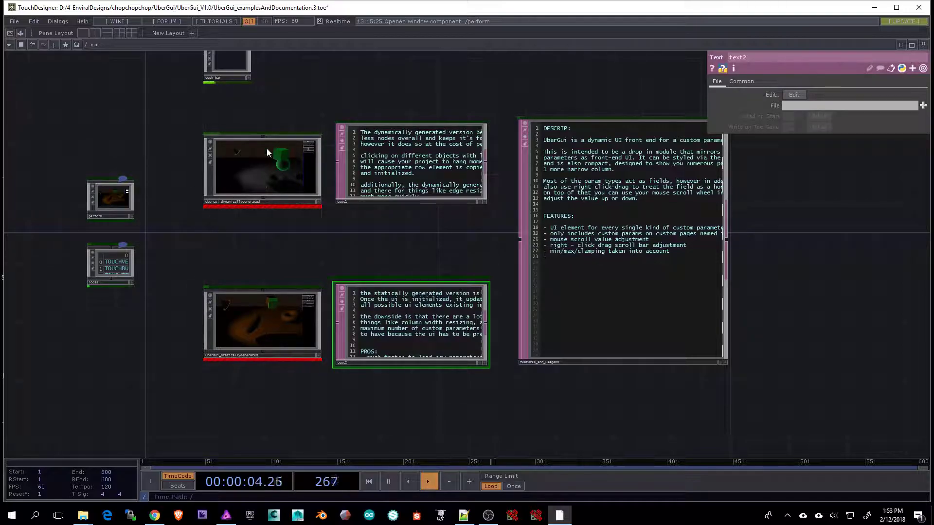
scroll(259, 263, up, 2)
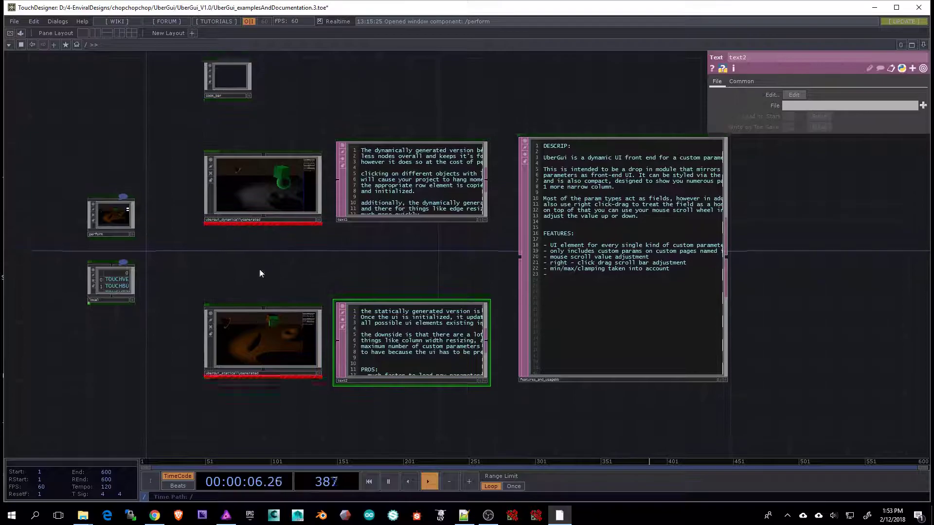
Activate the dynamically generated container's viewer, select the light in its scene, and deactivate the viewer
scroll(271, 170, up, 5)
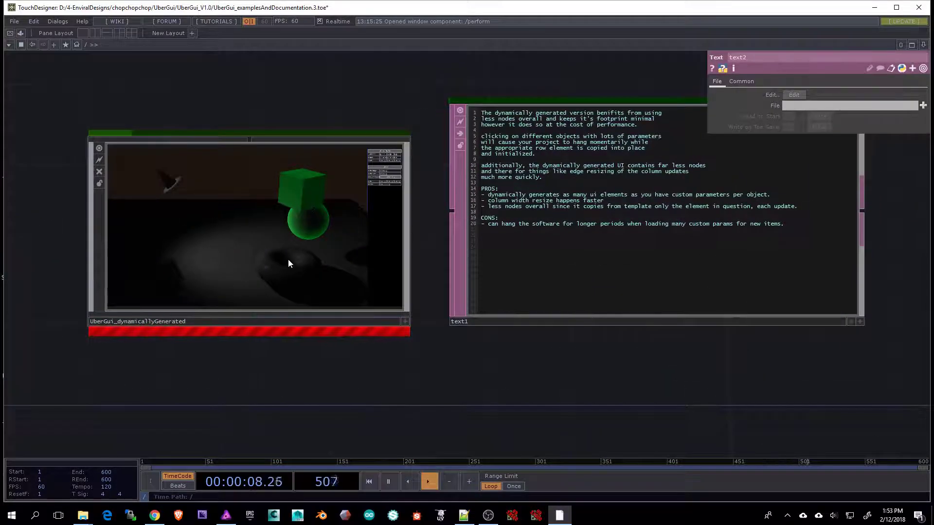
click(406, 321)
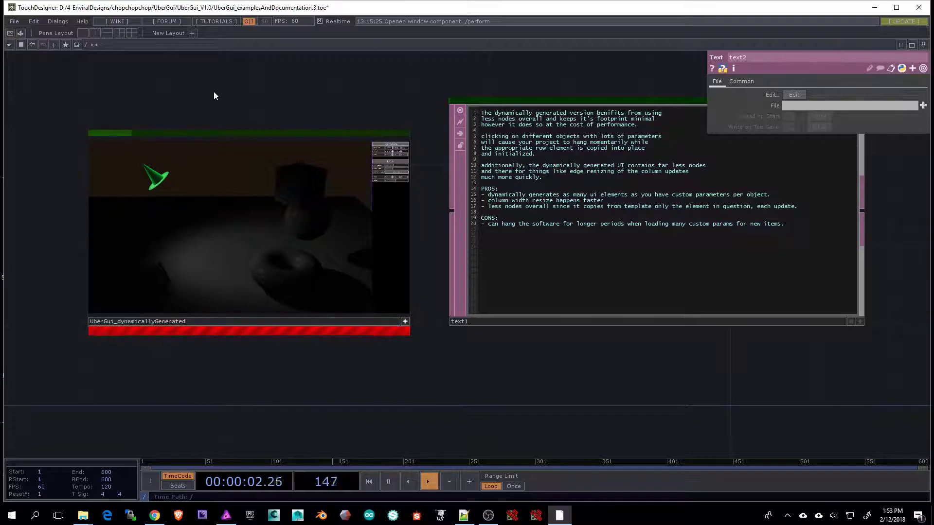
click(158, 178)
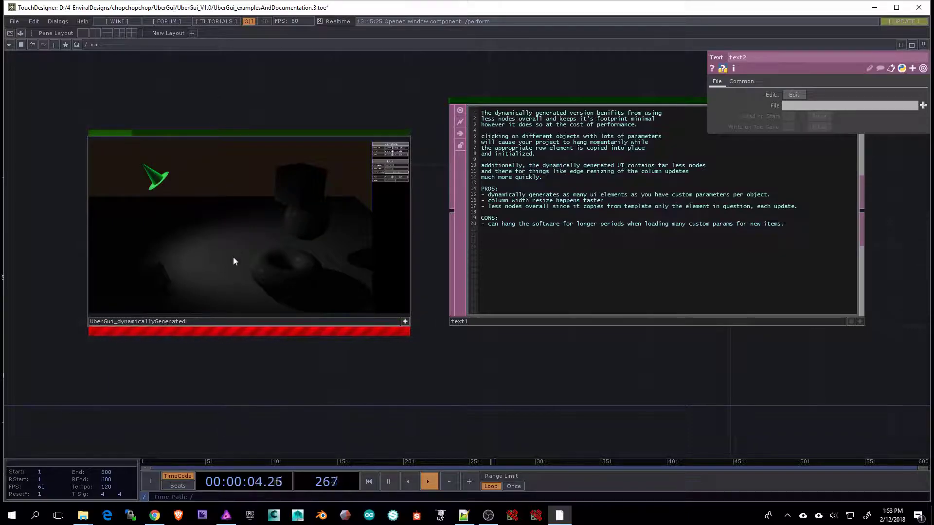
click(405, 322)
Switch Auto Load Source off for the attribute editor inside the dynamically generated container and return to the root network
key(i)
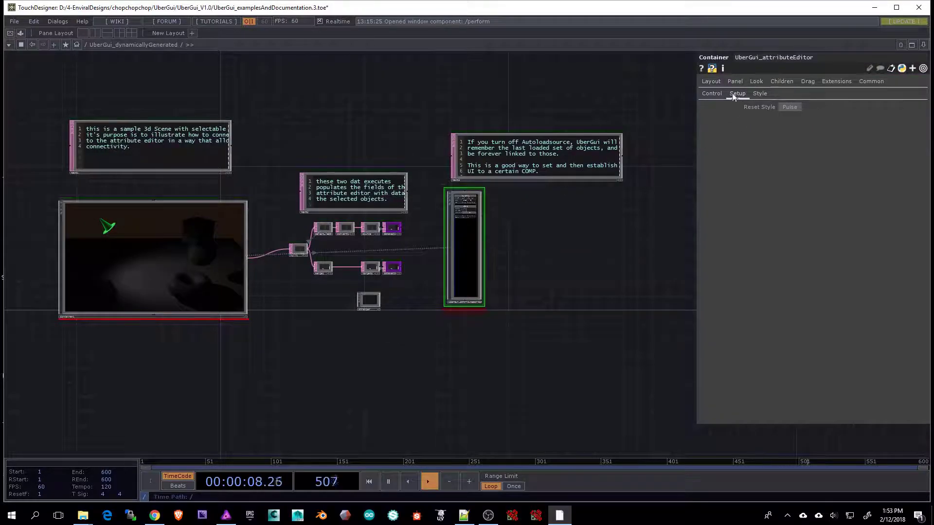
click(793, 128)
drag(364, 98, 404, 153)
key(u)
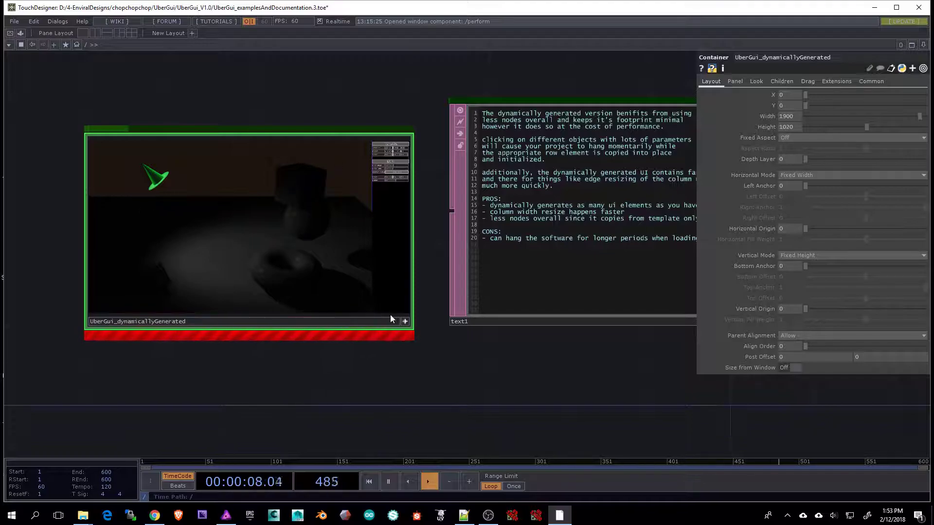
Examine the sample 3D scene, the two DAT executes and the attribute editor inside the dynamically generated container
key(i)
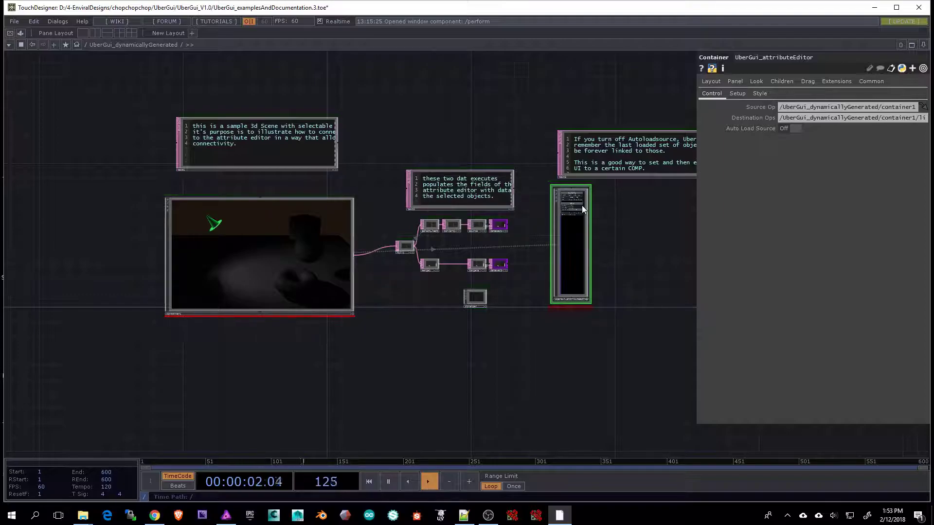
key(i)
scroll(532, 260, up, 5)
mouse_move(480, 272)
mouse_down()
mouse_move(494, 244)
mouse_move(463, 289)
mouse_move(482, 290)
mouse_up()
scroll(445, 278, down, 3)
drag(206, 286, 336, 300)
middle_drag(335, 301, 308, 292)
scroll(305, 307, down, 8)
scroll(321, 286, up, 5)
drag(496, 398, 407, 414)
drag(348, 360, 290, 358)
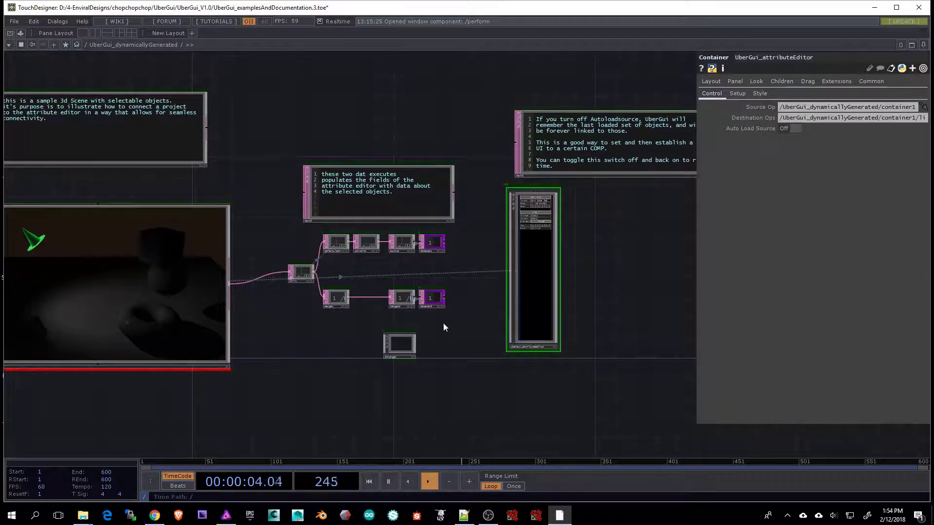
drag(306, 105, 322, 111)
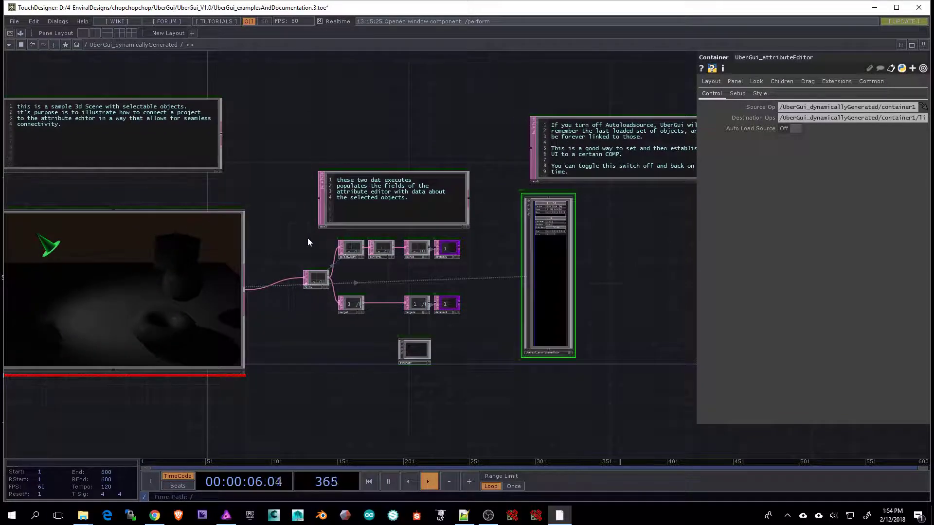
Go back to the root network and narrow the attribute editor column in the dynamically generated container's viewer
key(u)
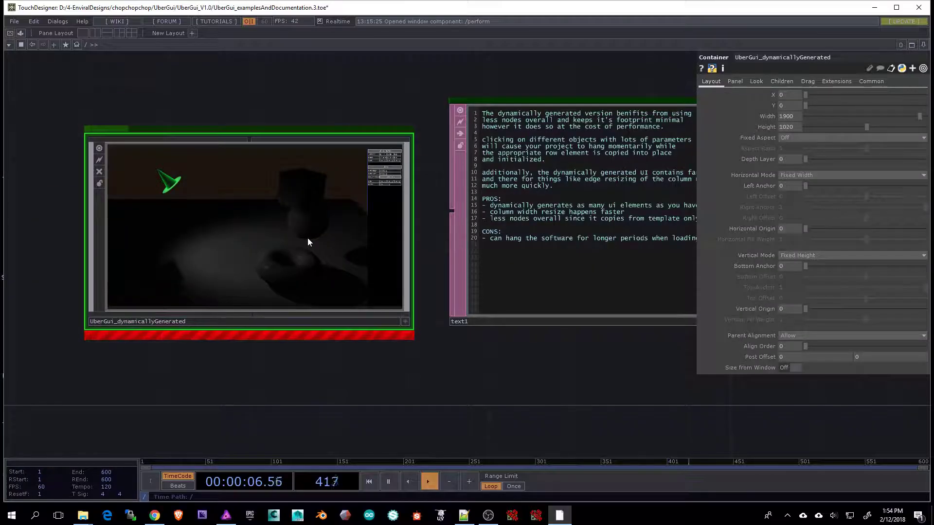
click(406, 324)
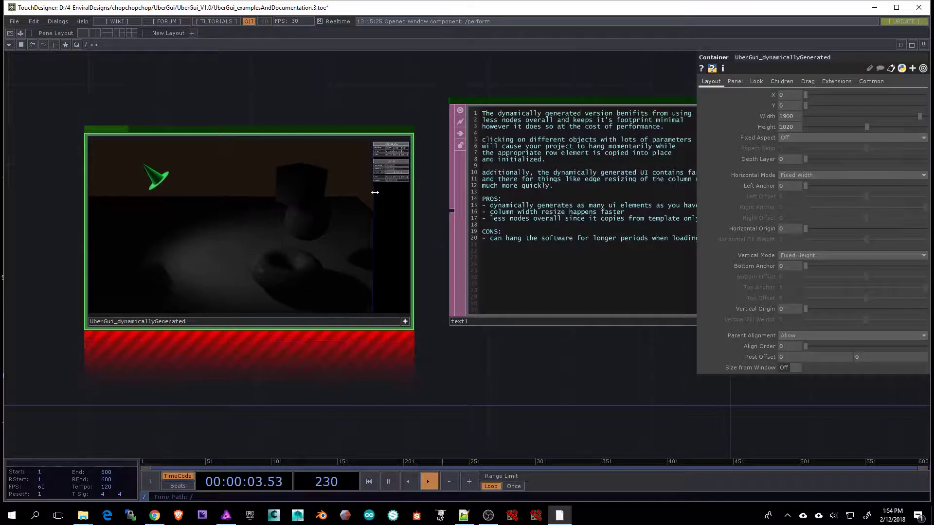
mouse_move(371, 192)
mouse_down()
mouse_move(369, 202)
mouse_move(378, 203)
mouse_up()
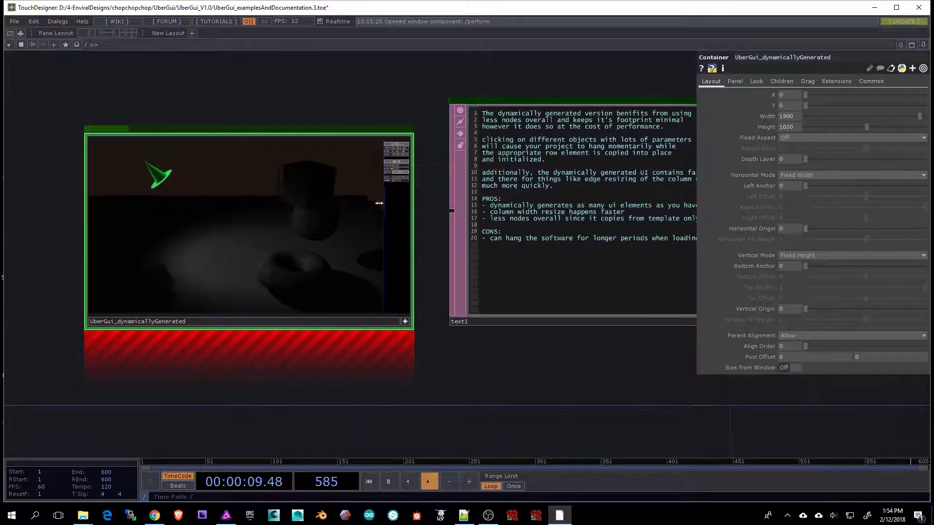
click(405, 321)
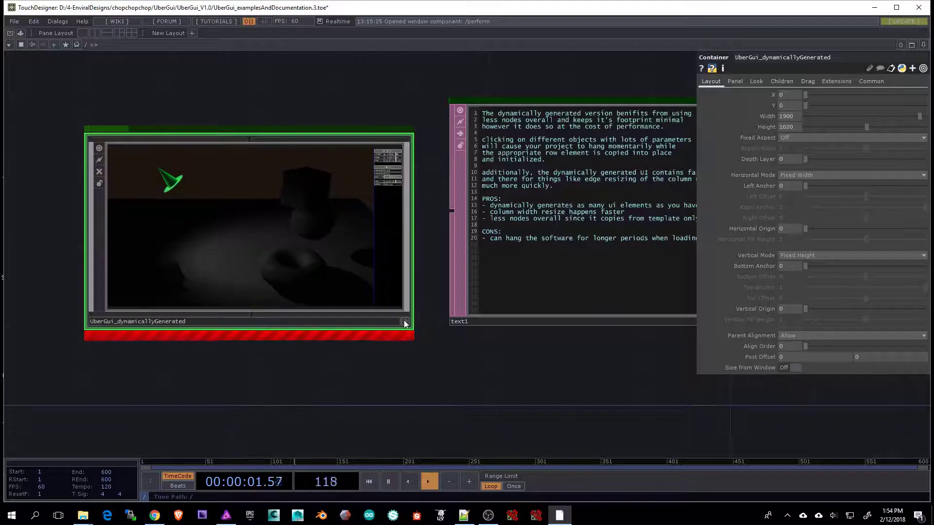
Switch Auto Load Source on in the statically generated container's attribute editor, then select the light in that container's viewer
scroll(399, 320, down, 5)
scroll(366, 271, up, 2)
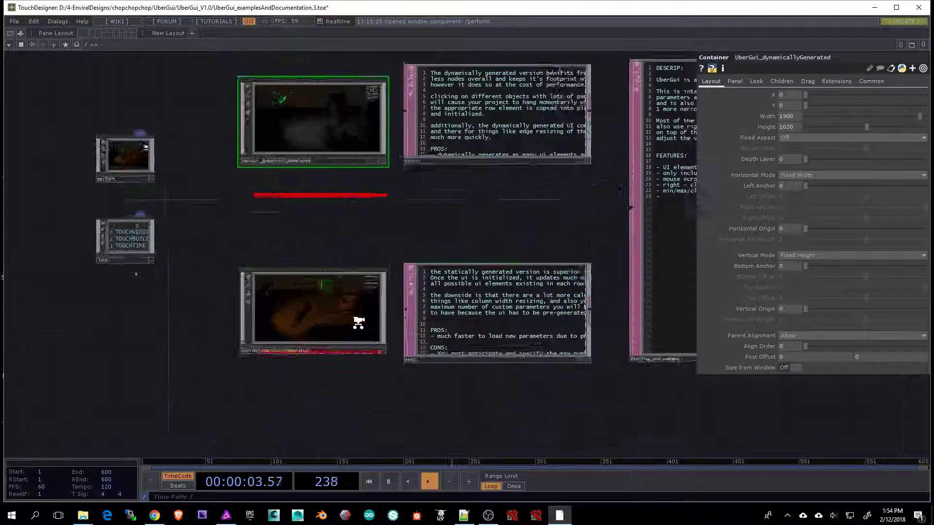
scroll(358, 322, up, 3)
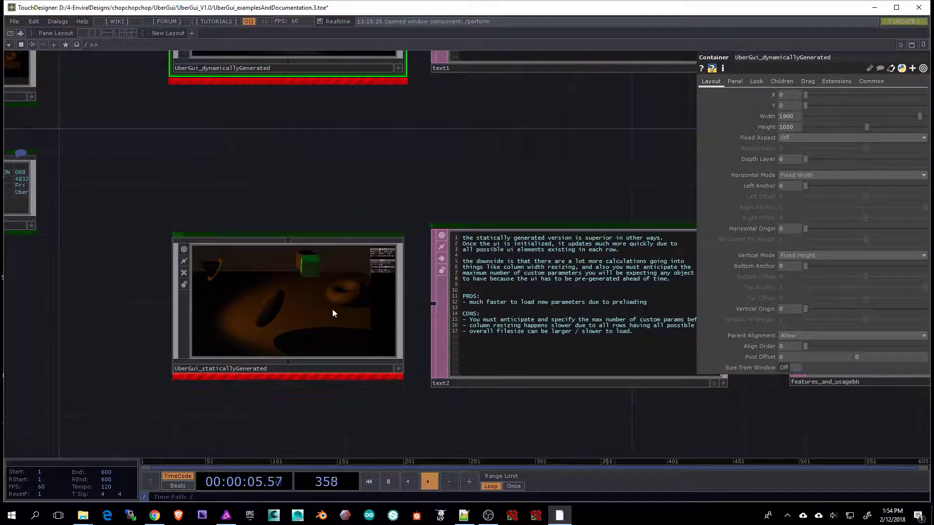
click(333, 325)
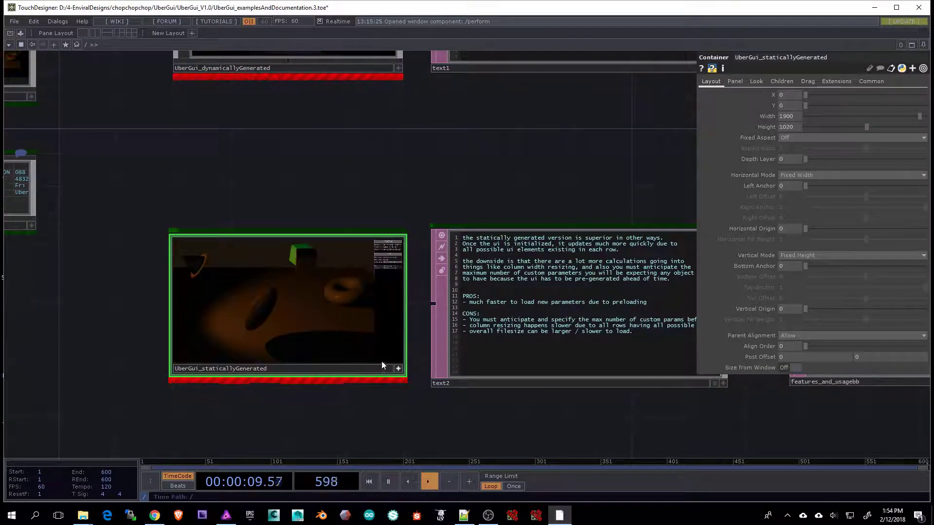
double_click(379, 339)
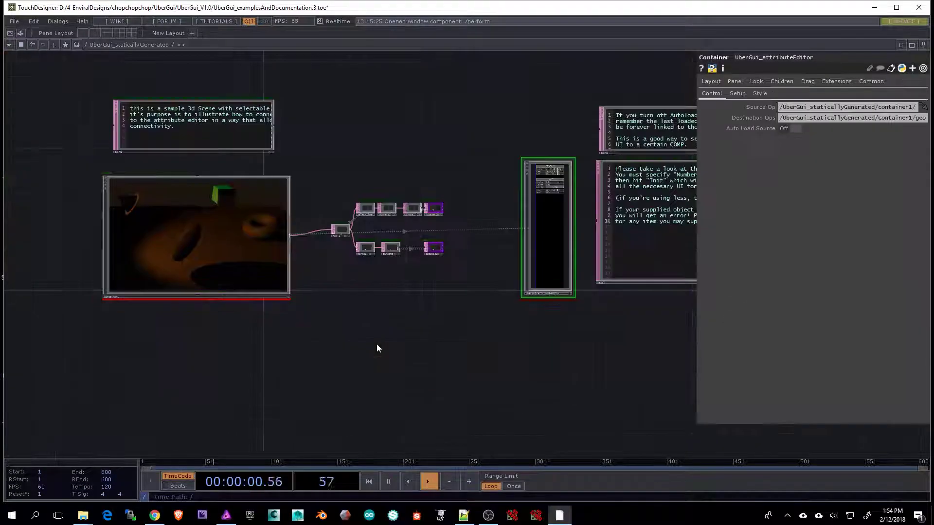
click(791, 128)
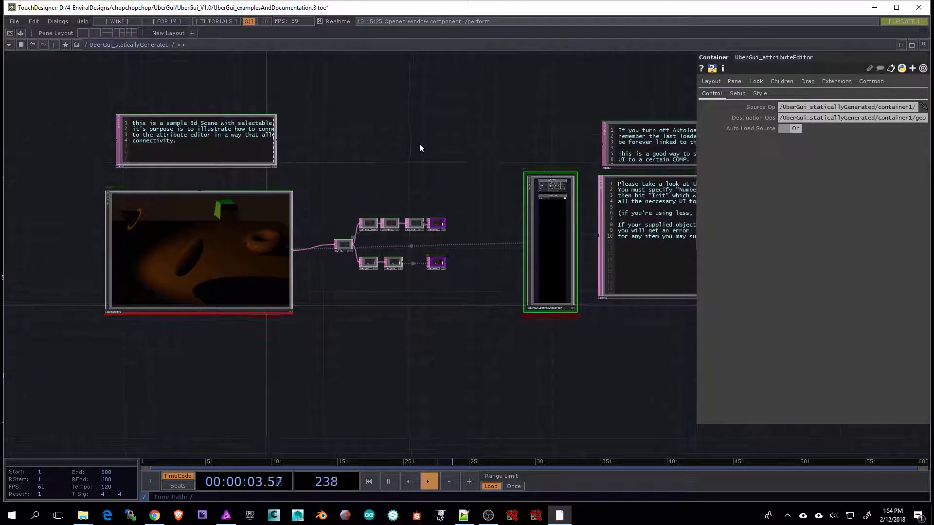
key(u)
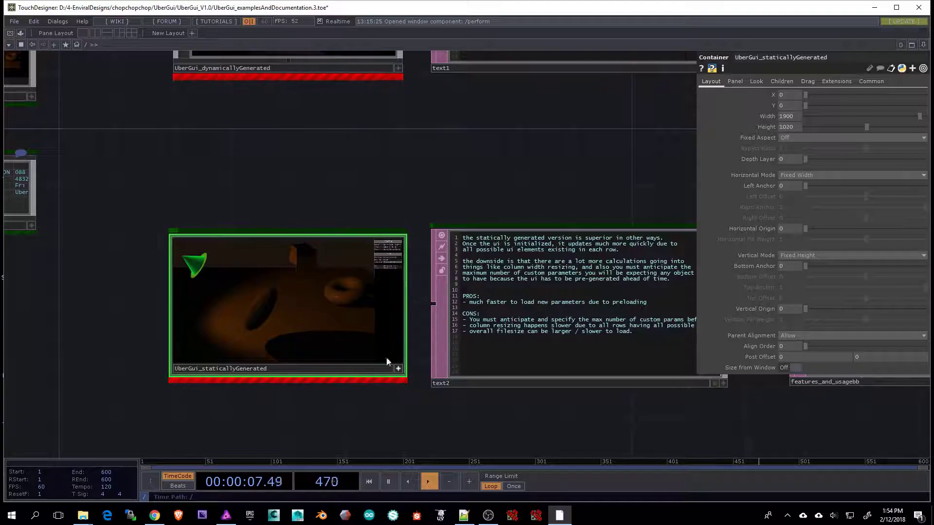
click(398, 369)
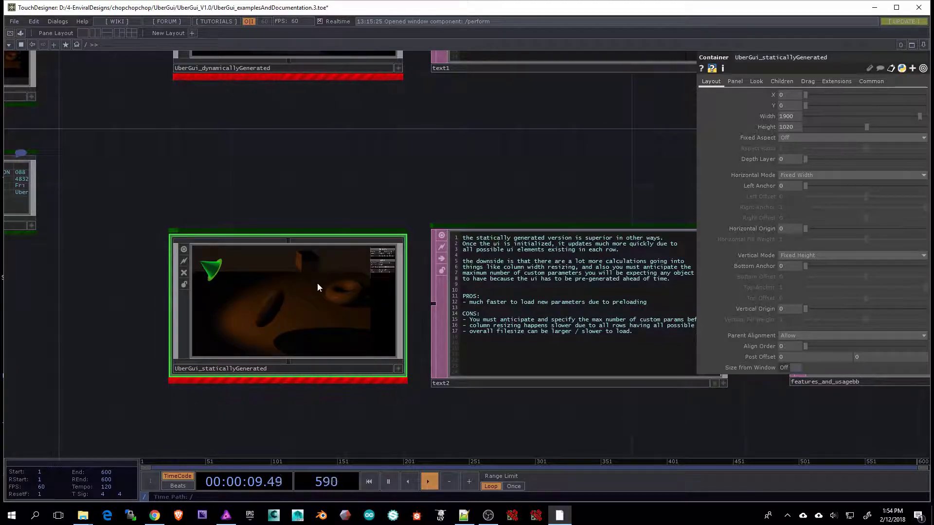
Reenter the statically generated container and initialize its attribute editor with Number Of Elements at 15
key(i)
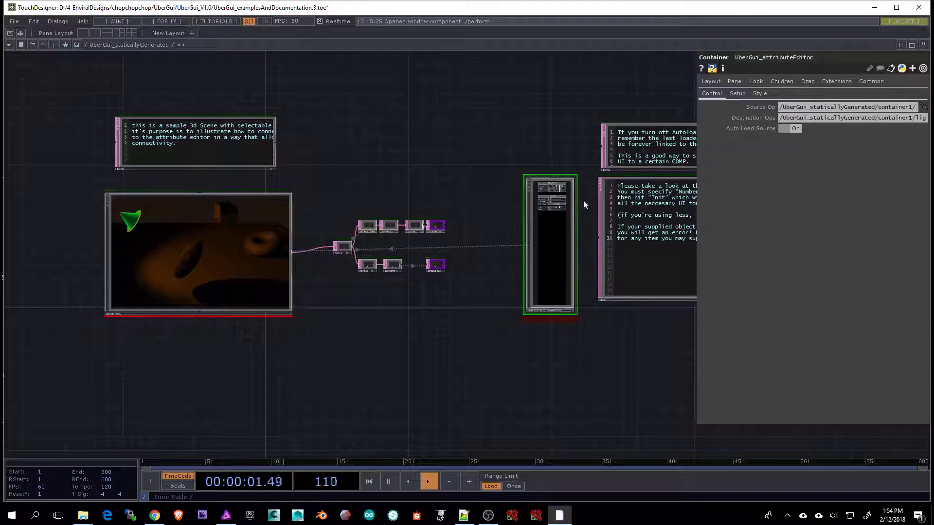
click(738, 94)
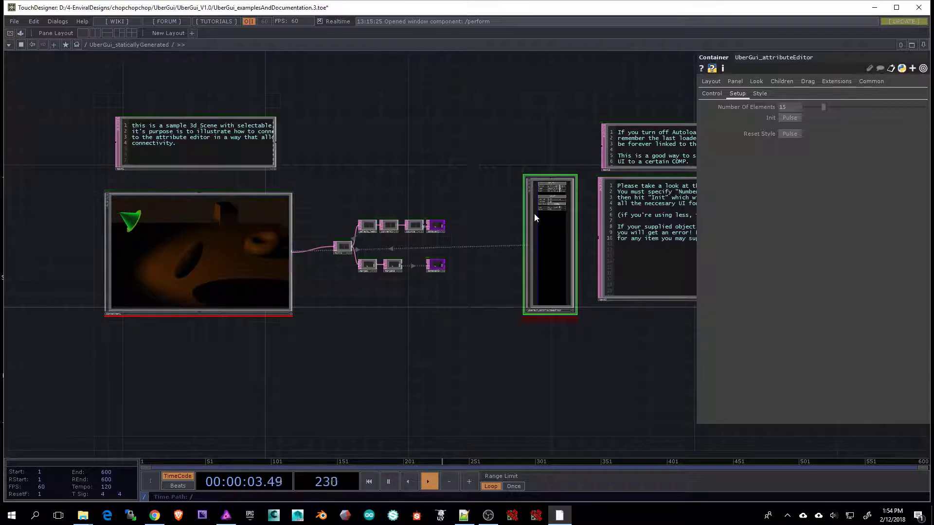
click(785, 106)
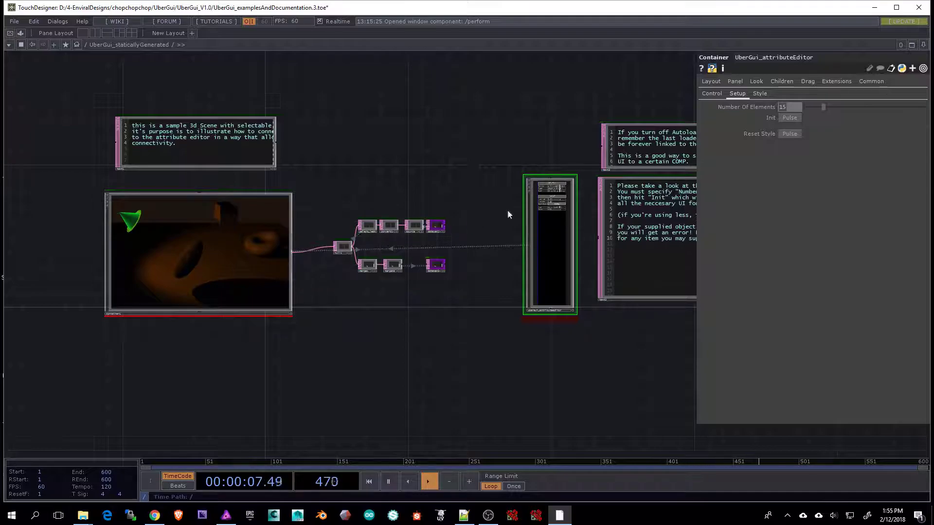
click(791, 118)
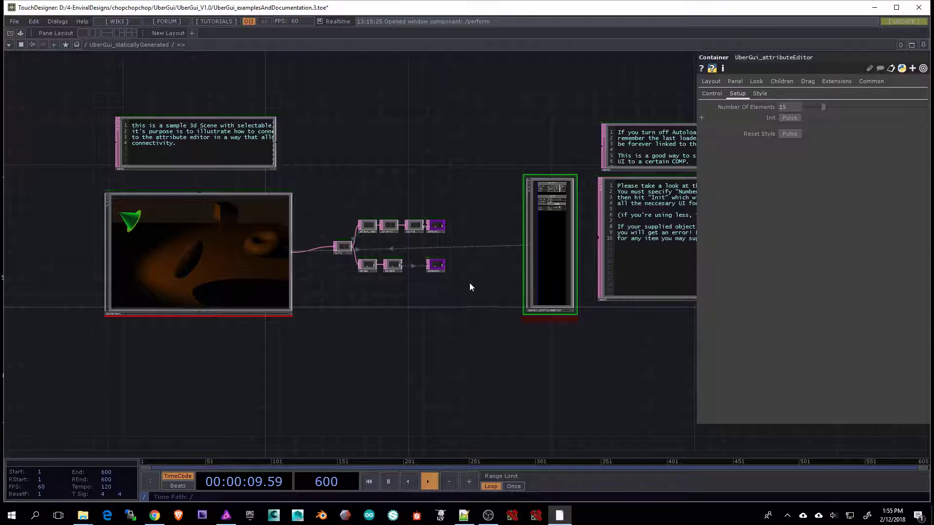
drag(375, 136, 429, 132)
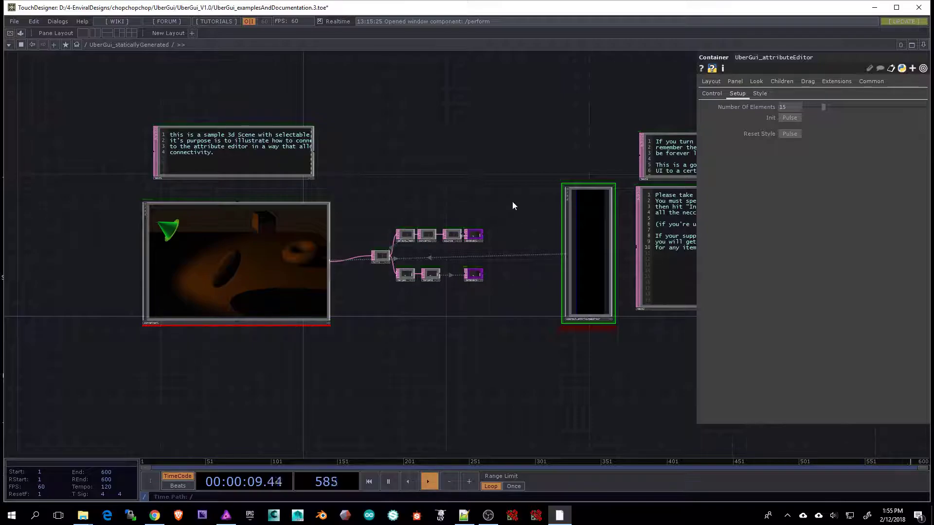
drag(518, 201, 494, 195)
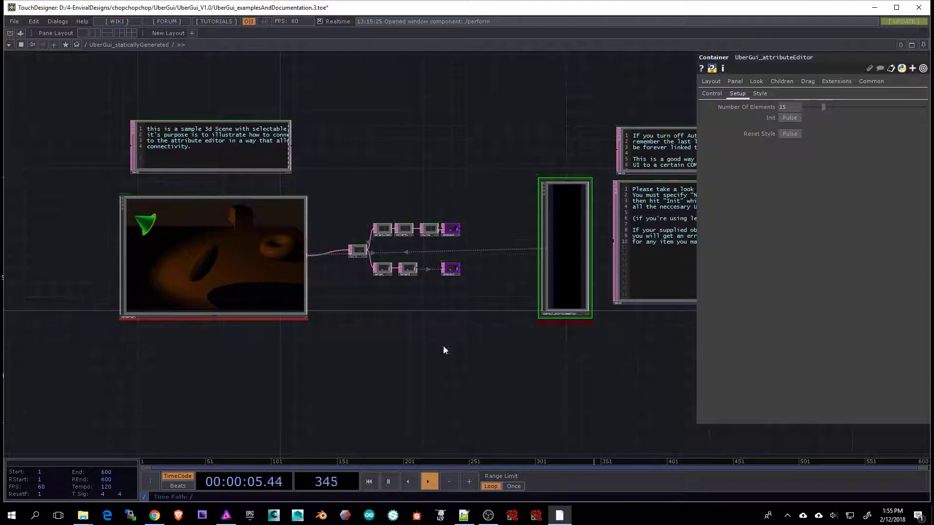
drag(512, 201, 479, 206)
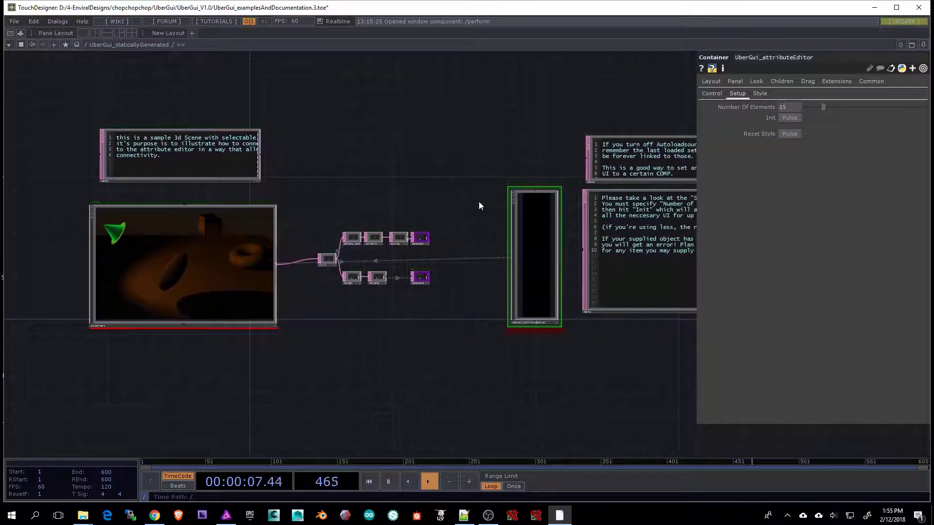
Go up to the root network and select the dynamically generated UberGui container
key(u)
scroll(352, 141, down, 2)
drag(353, 141, 377, 277)
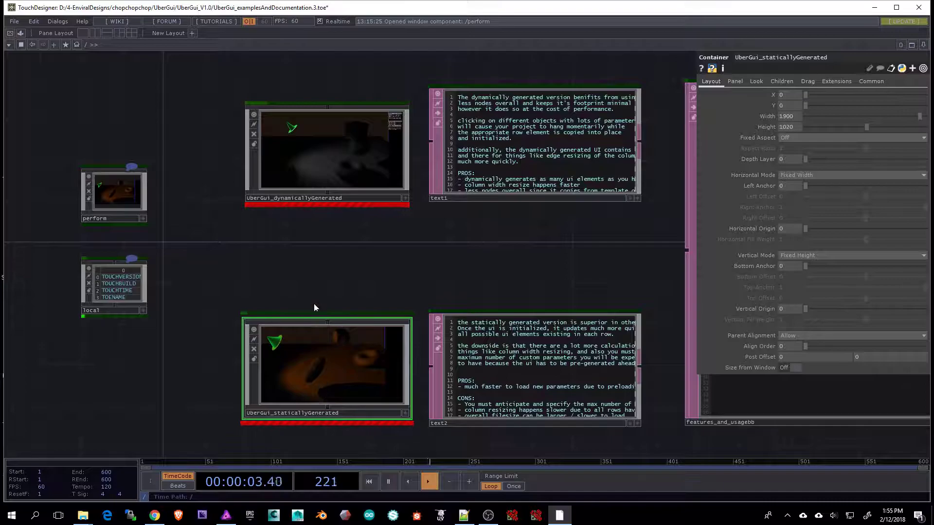
drag(314, 252, 319, 256)
click(307, 194)
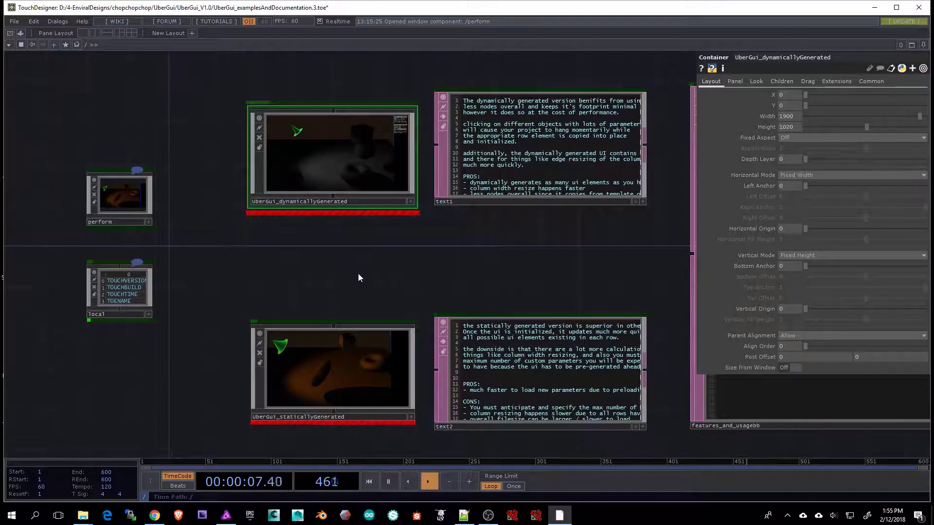
Select the three text notes together and bring the whole root network into view
drag(363, 266, 375, 198)
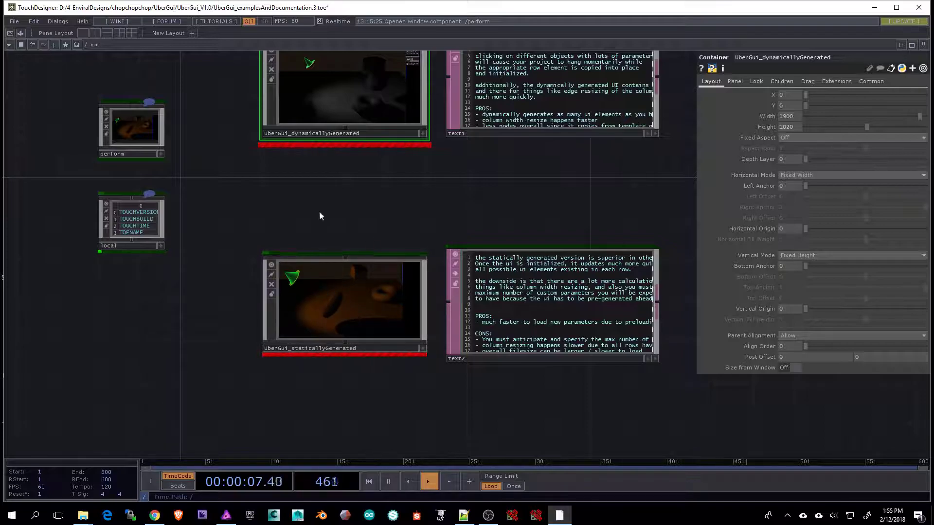
drag(425, 207, 432, 241)
scroll(313, 219, down, 3)
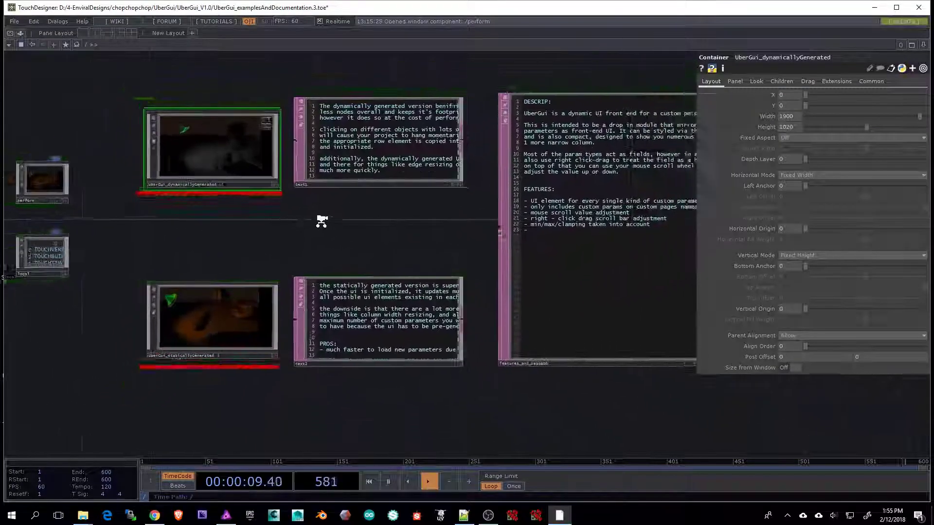
right_drag(680, 413, 287, 79)
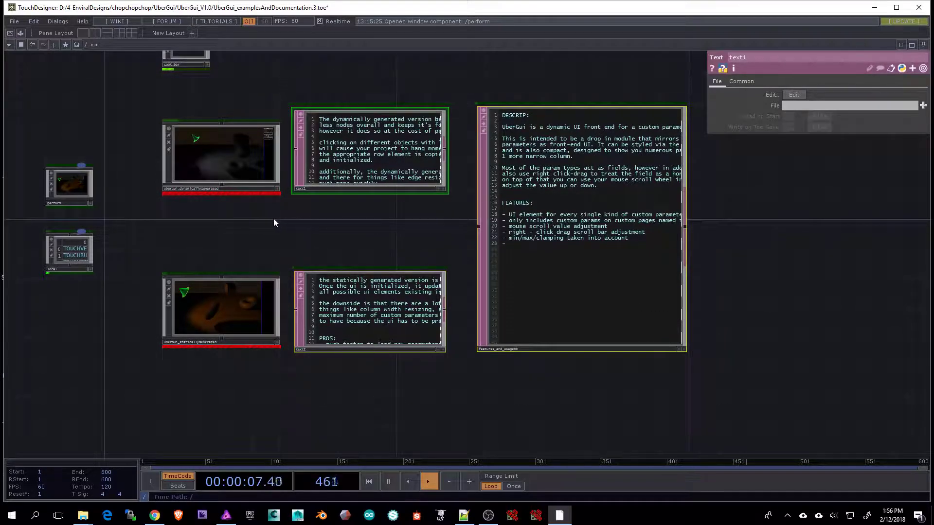
drag(346, 245, 368, 270)
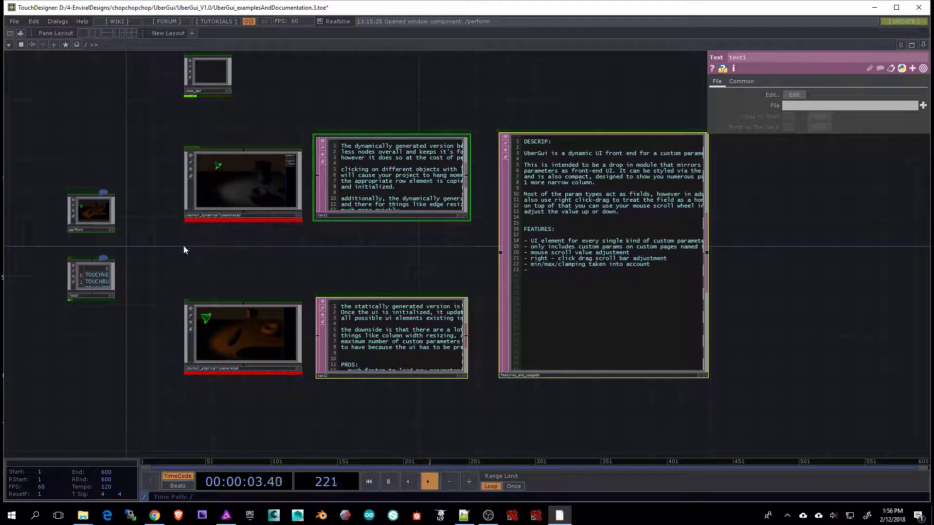
scroll(192, 304, down, 3)
drag(300, 141, 301, 119)
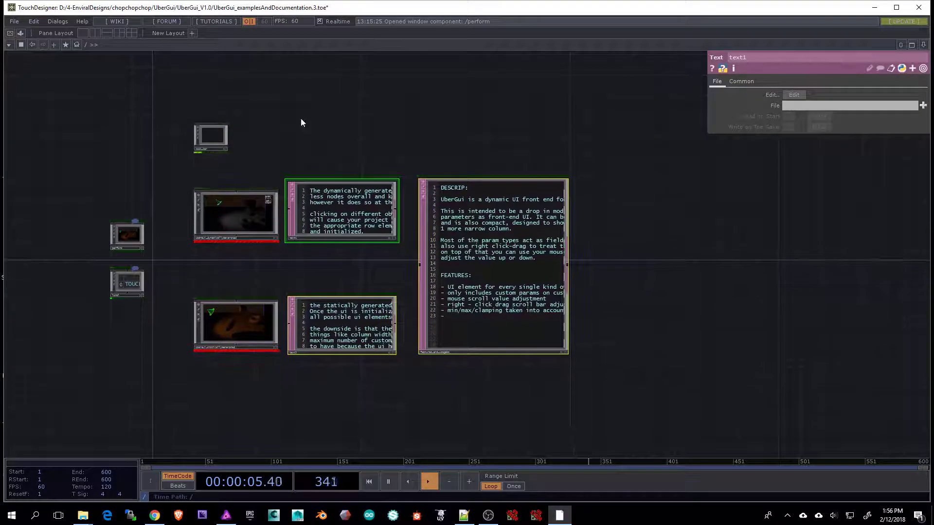